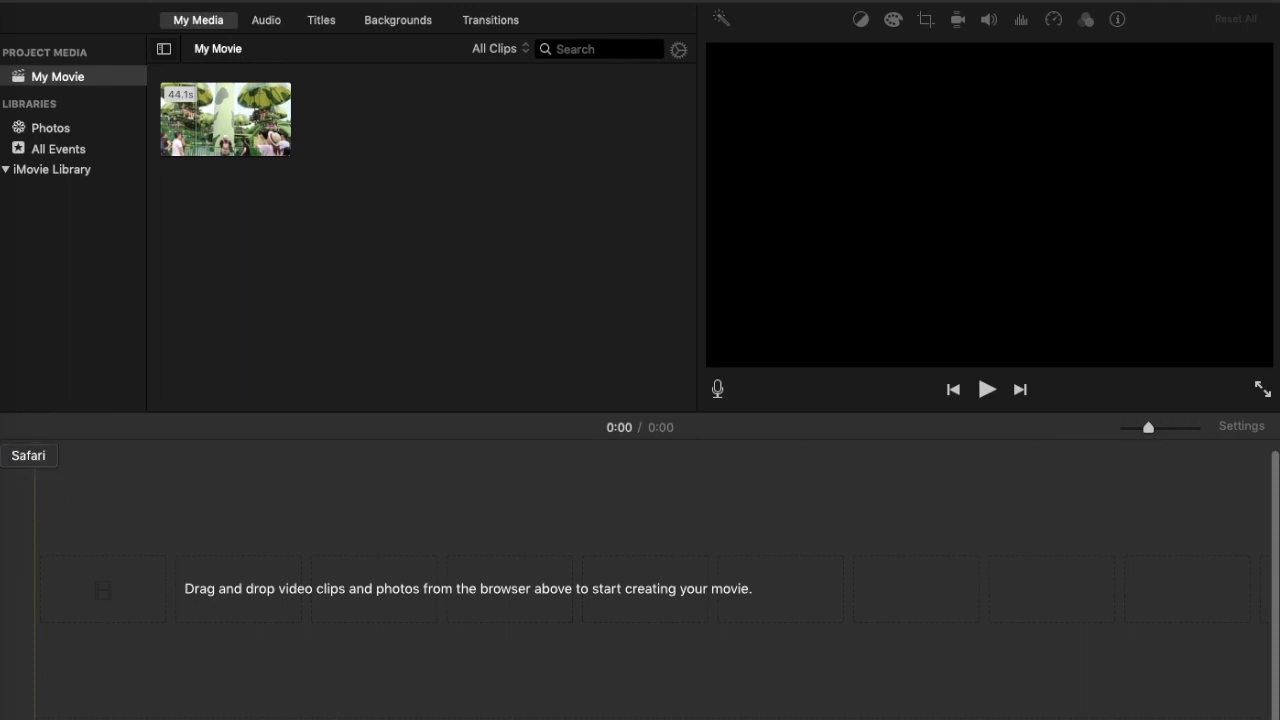
Switch to Safari's 'iMovie - Apple' window from the Dock
{"action": "right_click", "coordinate": [8, 452]}
{"action": "left_click", "coordinate": [96, 335]}
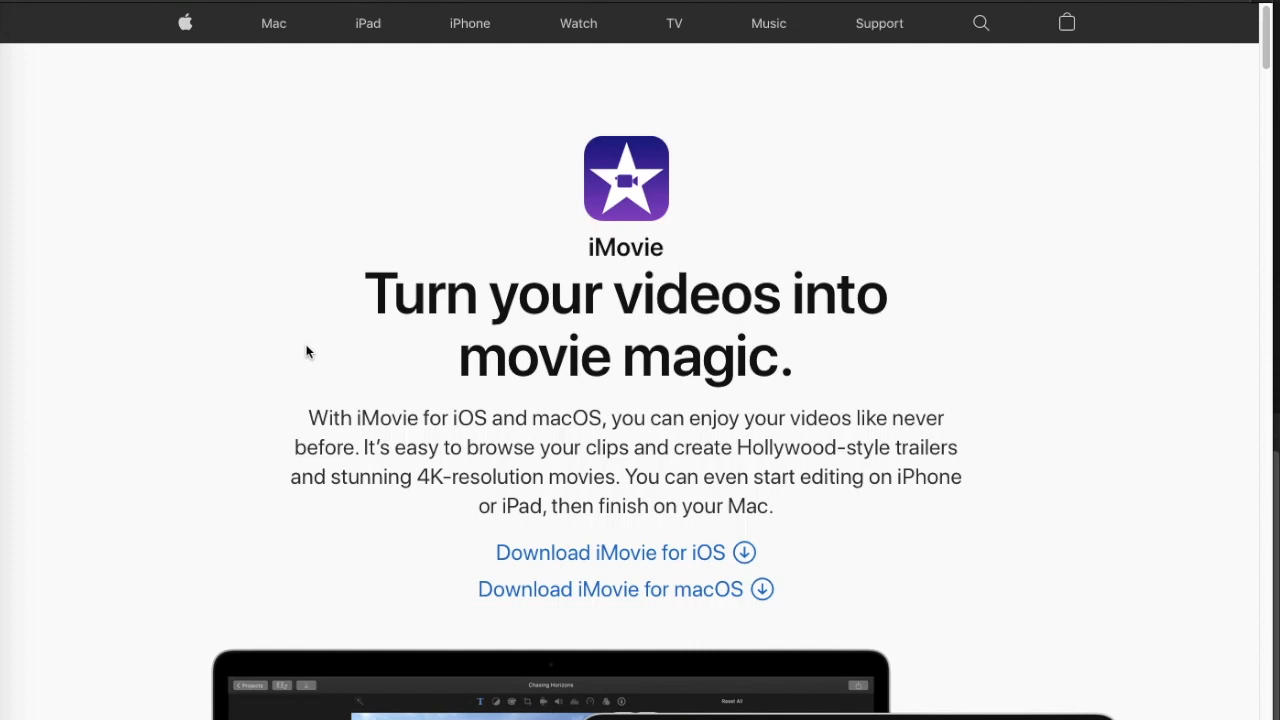
Scroll Apple's iMovie page to the iOS and macOS download links and app screenshots
{"action": "scroll", "coordinate": [622, 420], "scroll_direction": "down", "scroll_amount": 5}
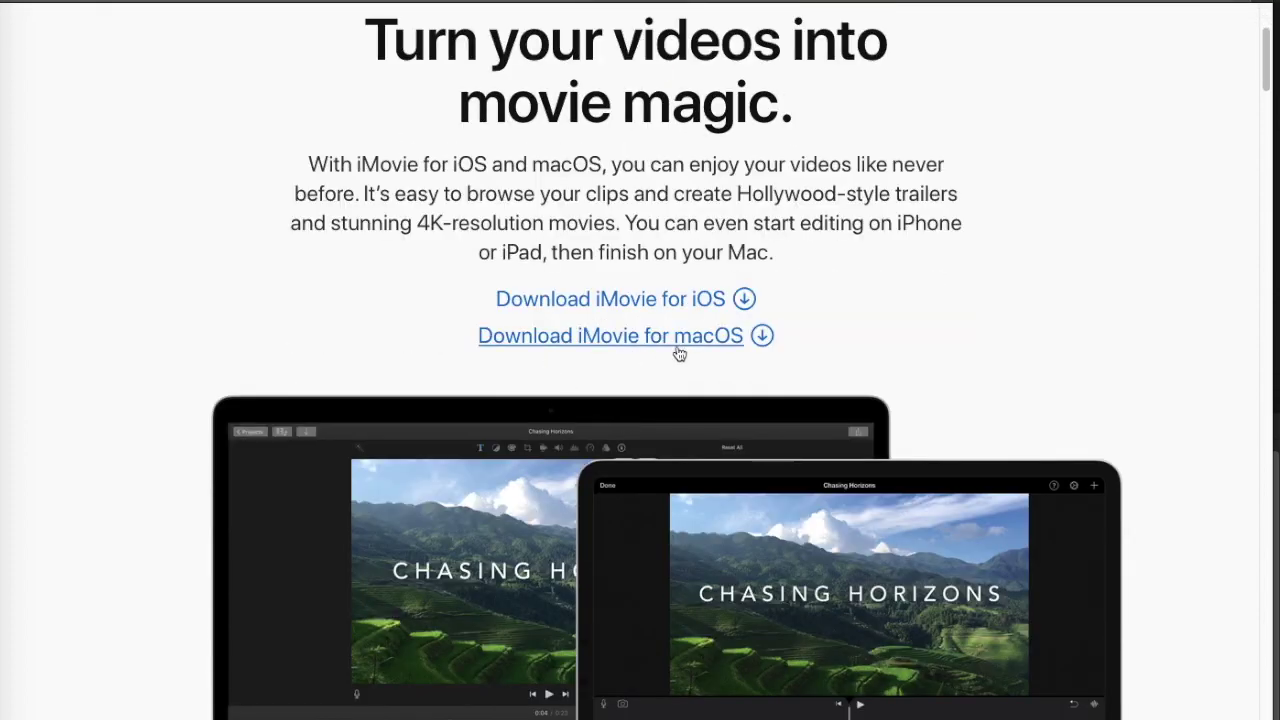
{"action": "scroll", "coordinate": [674, 358], "scroll_direction": "down", "scroll_amount": 6}
{"action": "scroll", "coordinate": [676, 357], "scroll_direction": "up", "scroll_amount": 4}
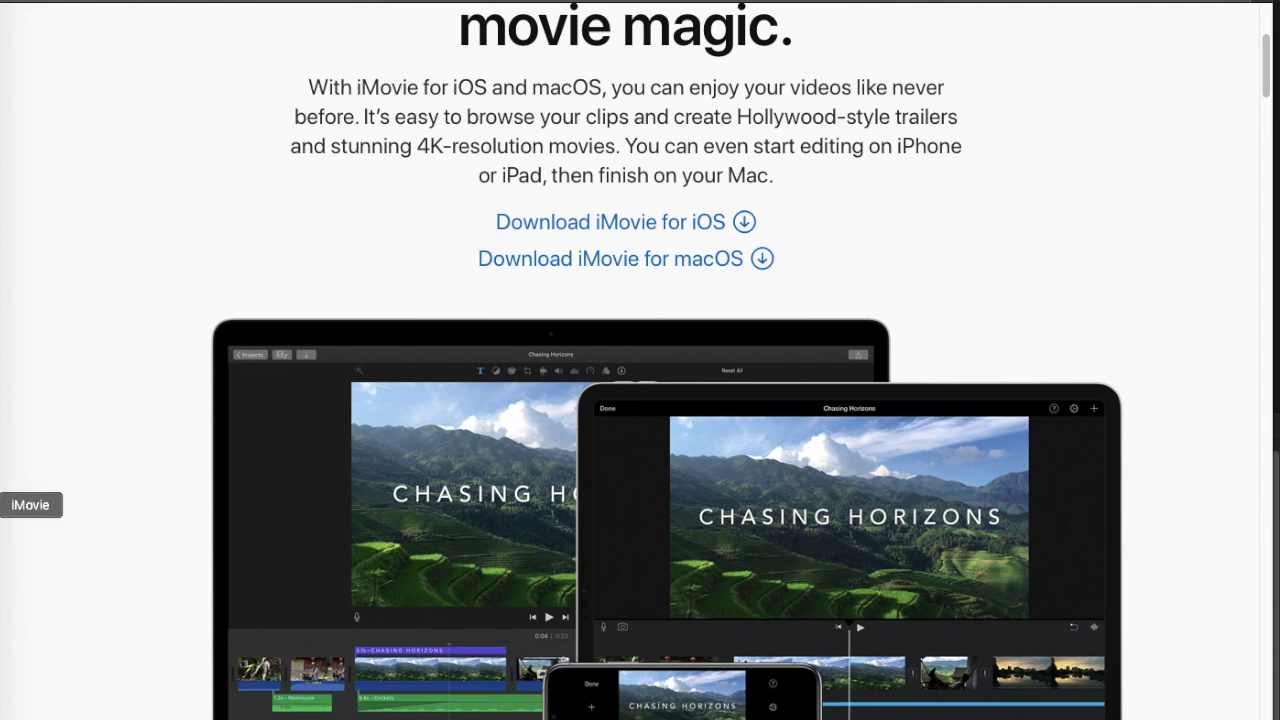
Bring iMovie forward and select the 44.1s ride clip in My Media to preview it
{"action": "left_click", "coordinate": [3, 505]}
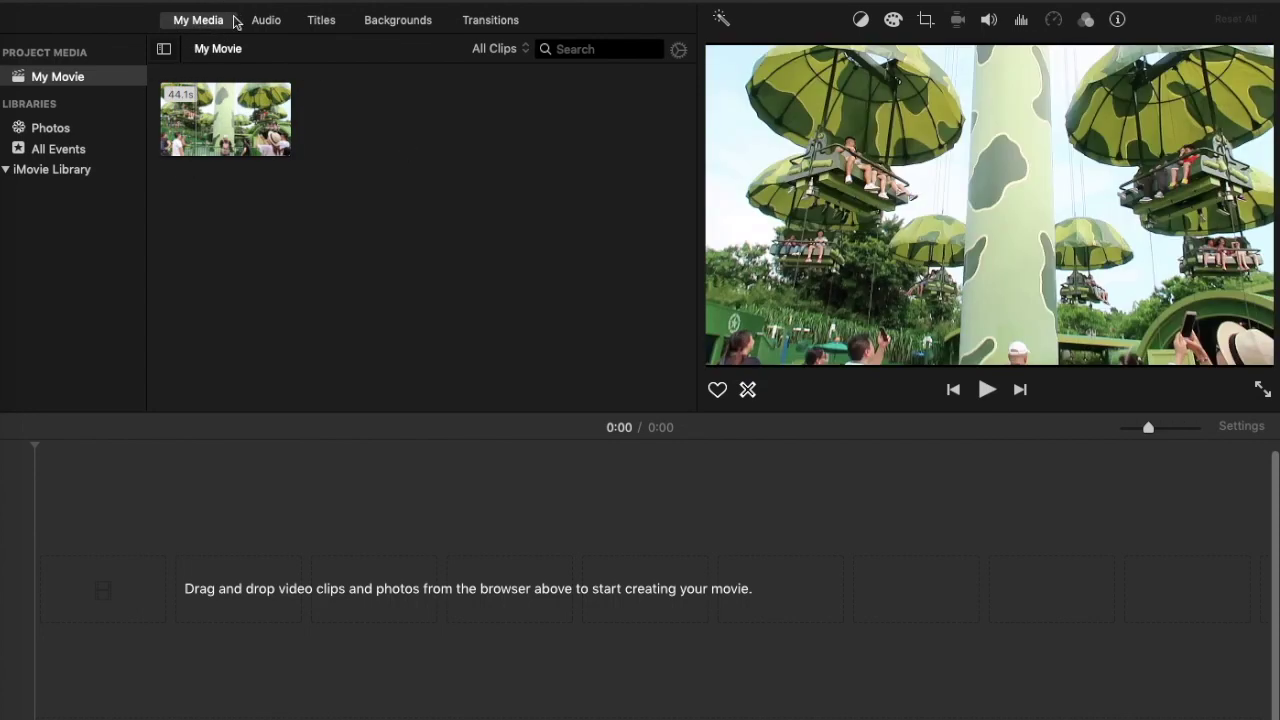
{"action": "left_click", "coordinate": [229, 128]}
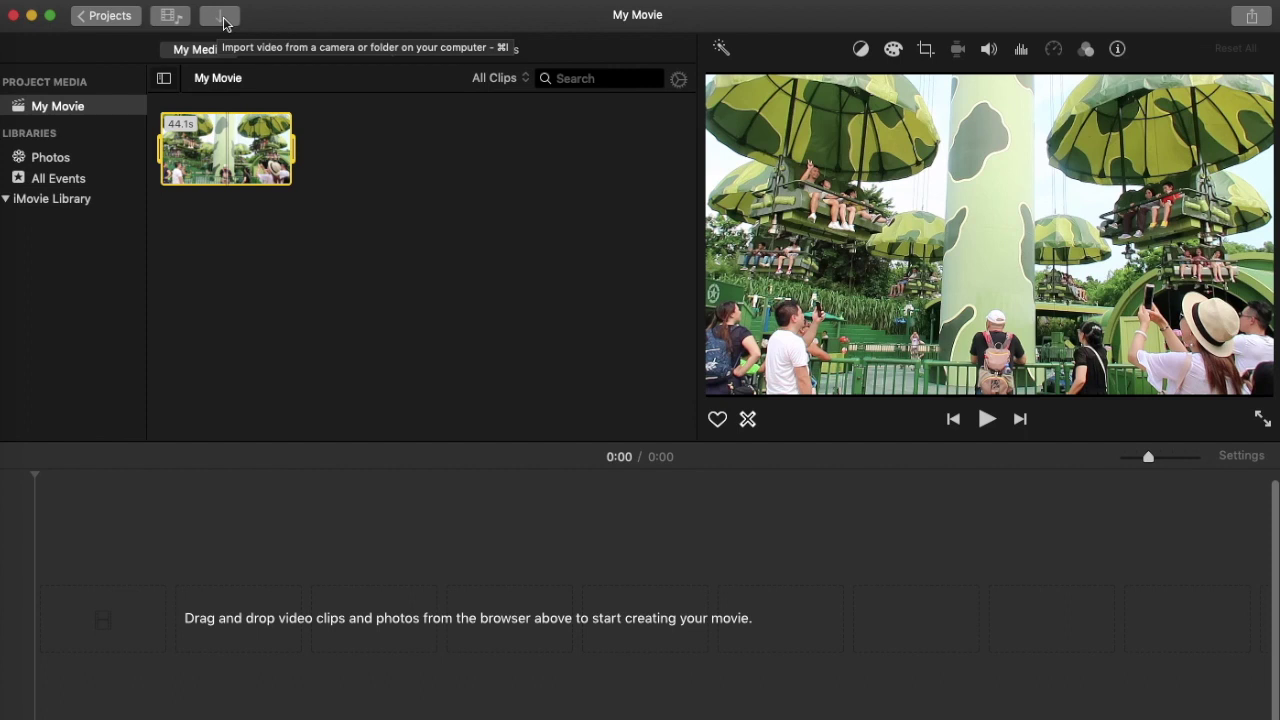
{"action": "left_click", "coordinate": [221, 17]}
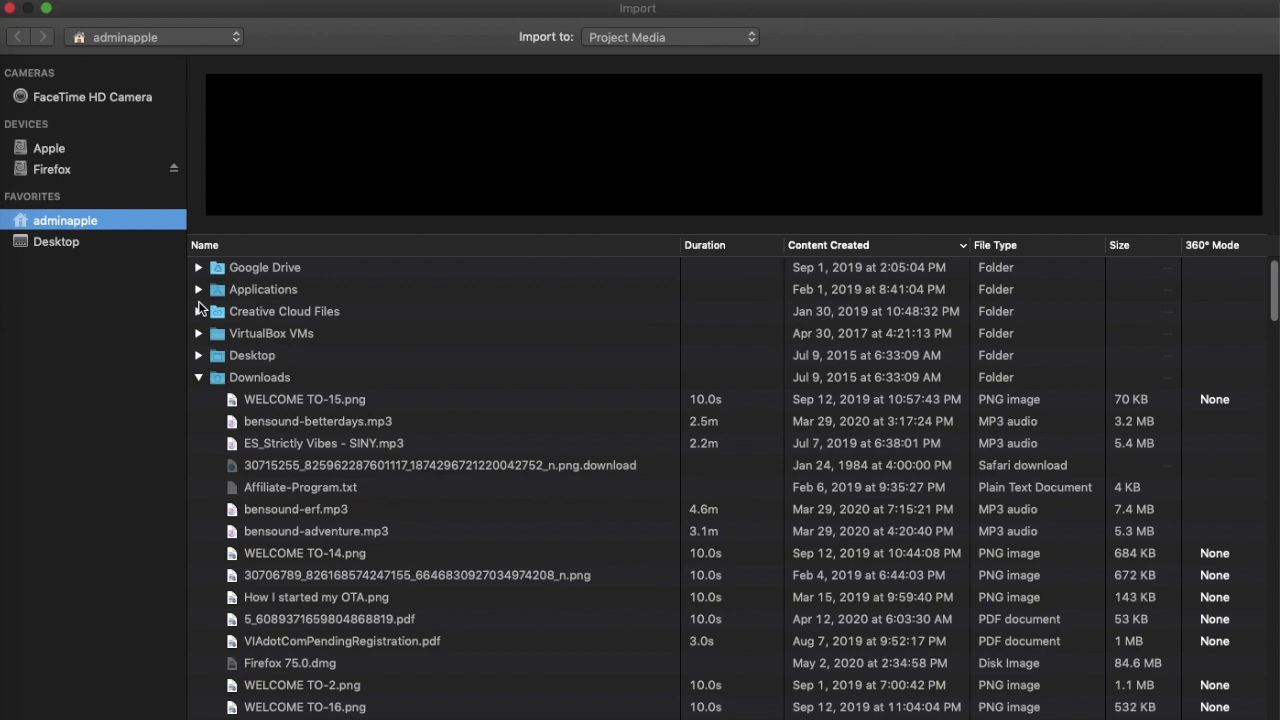
{"action": "left_click", "coordinate": [10, 8]}
{"action": "left_click_drag", "start_coordinate": [366, 174], "coordinate": [157, 126]}
{"action": "left_click", "coordinate": [375, 270]}
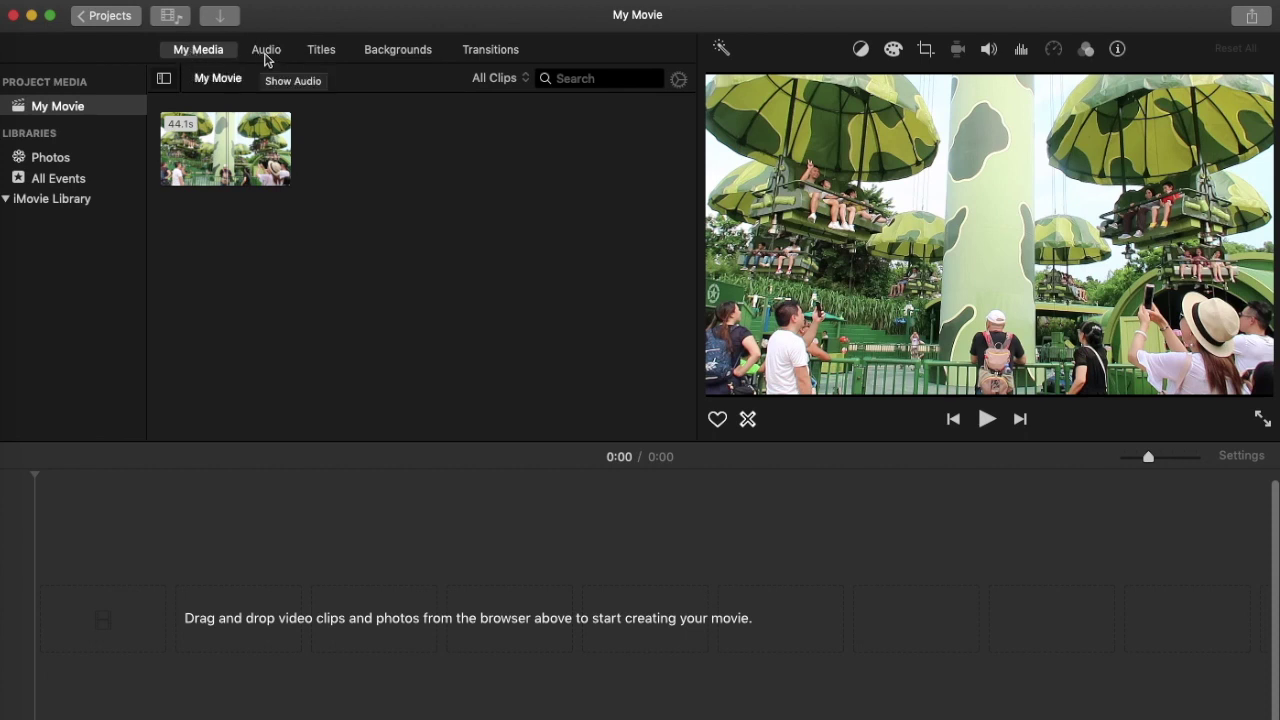
Browse the Audio library's Travel theme music and sound folders, ending on the iTunes bensound tracks
{"action": "left_click", "coordinate": [266, 56]}
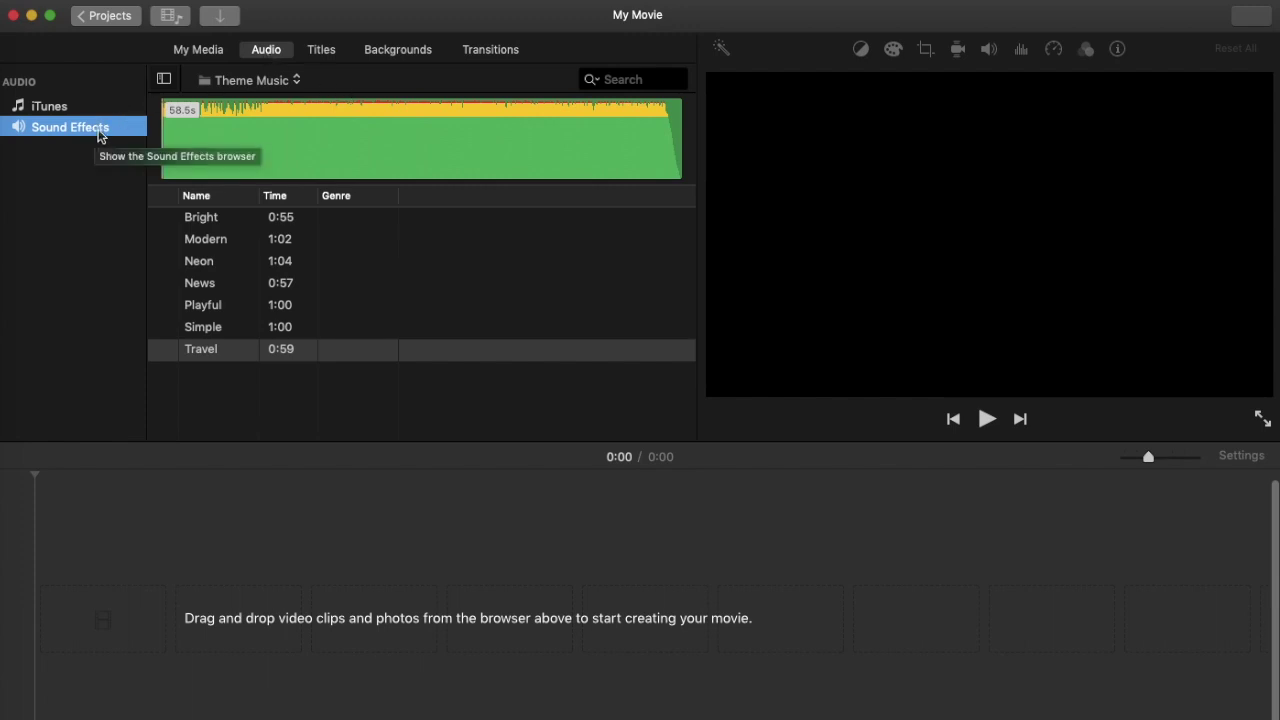
{"action": "left_click", "coordinate": [280, 107]}
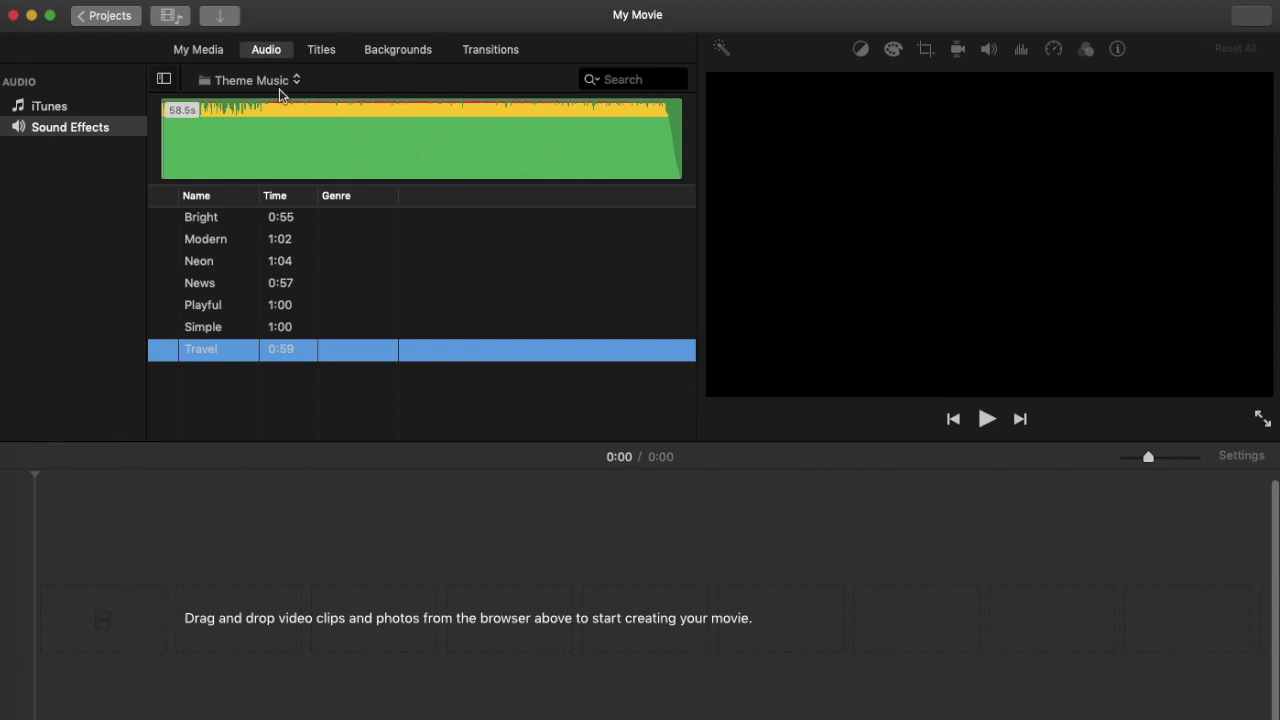
{"action": "left_click", "coordinate": [279, 80]}
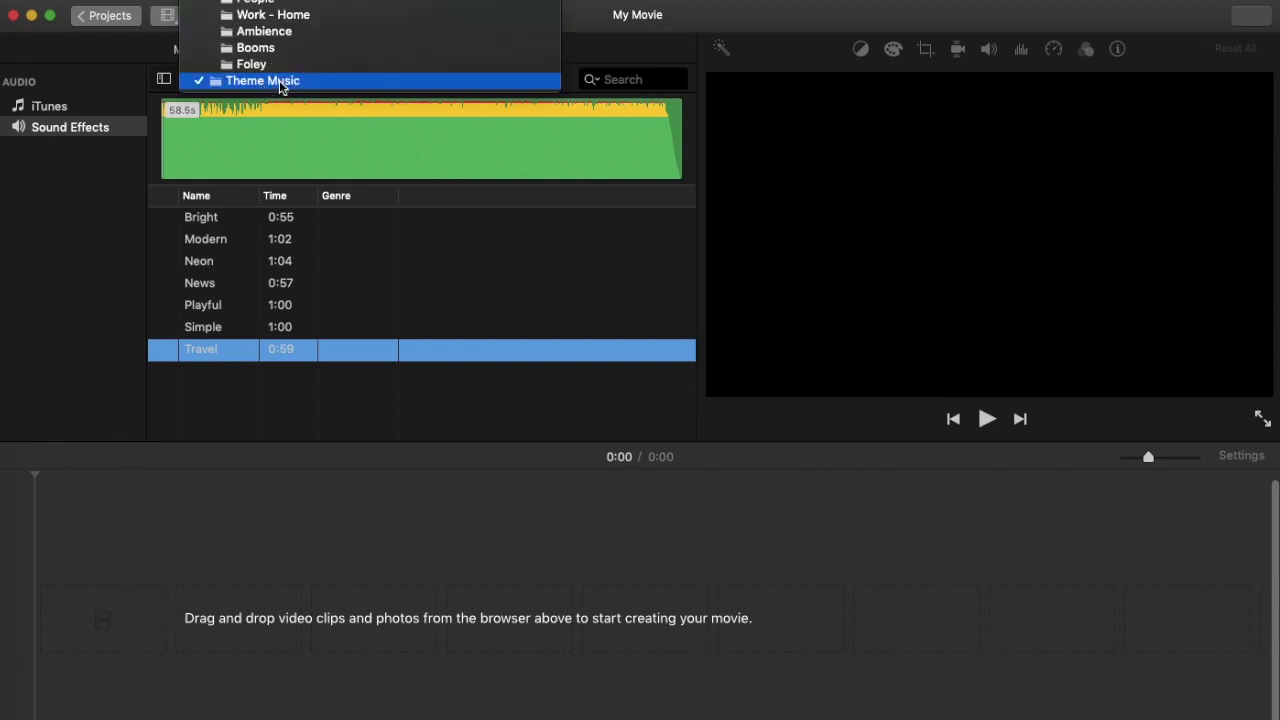
{"action": "mouse_move", "coordinate": [363, 3]}
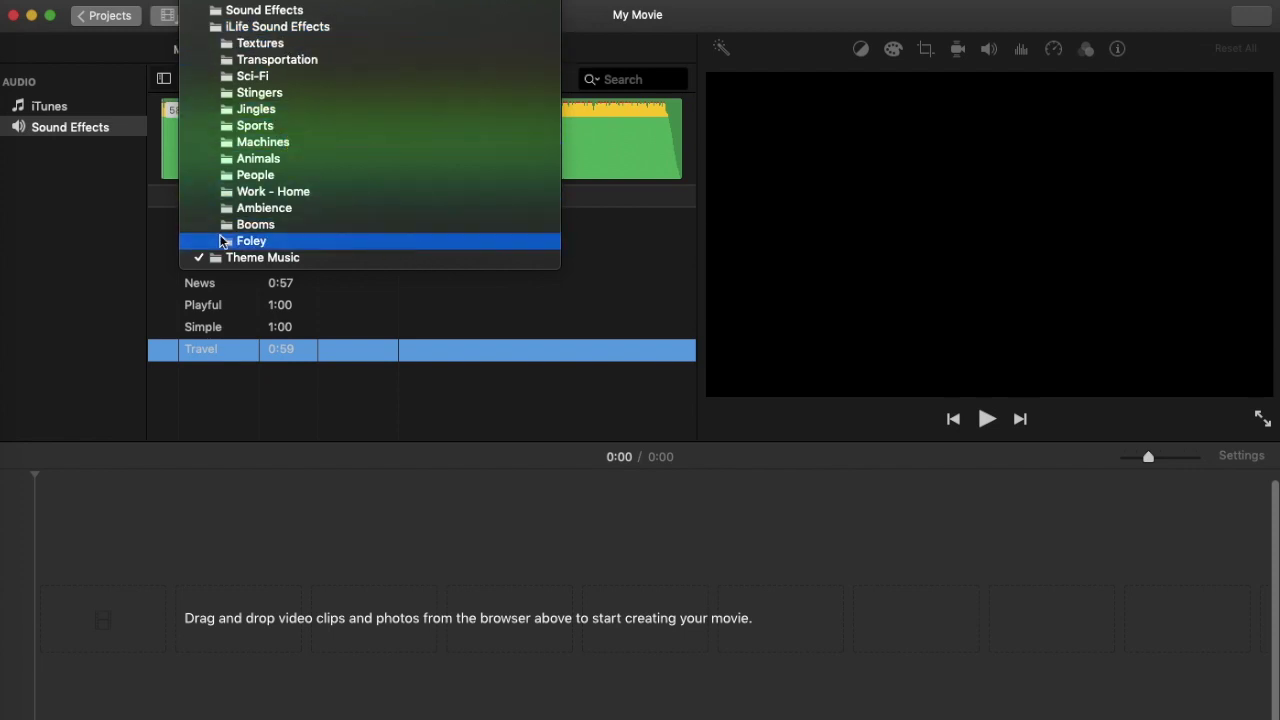
{"action": "left_click", "coordinate": [82, 219]}
{"action": "left_click", "coordinate": [73, 106]}
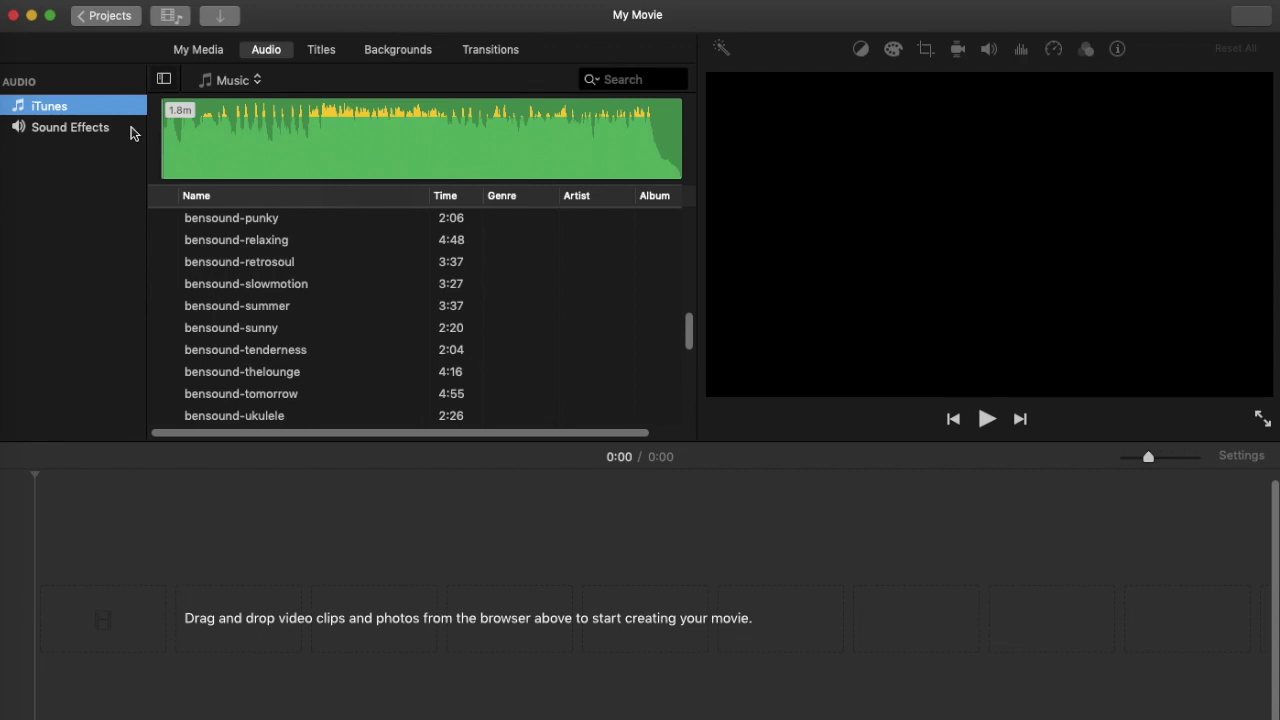
{"action": "mouse_move", "coordinate": [257, 337]}
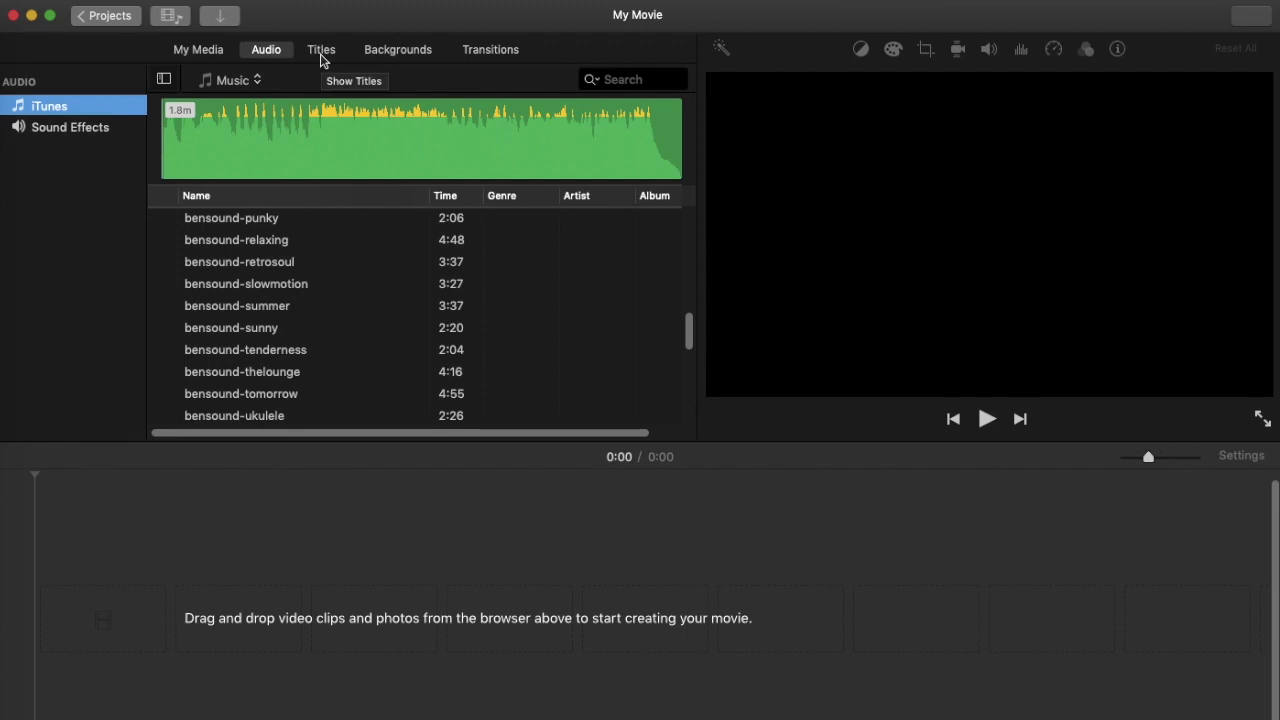
{"action": "mouse_move", "coordinate": [227, 269]}
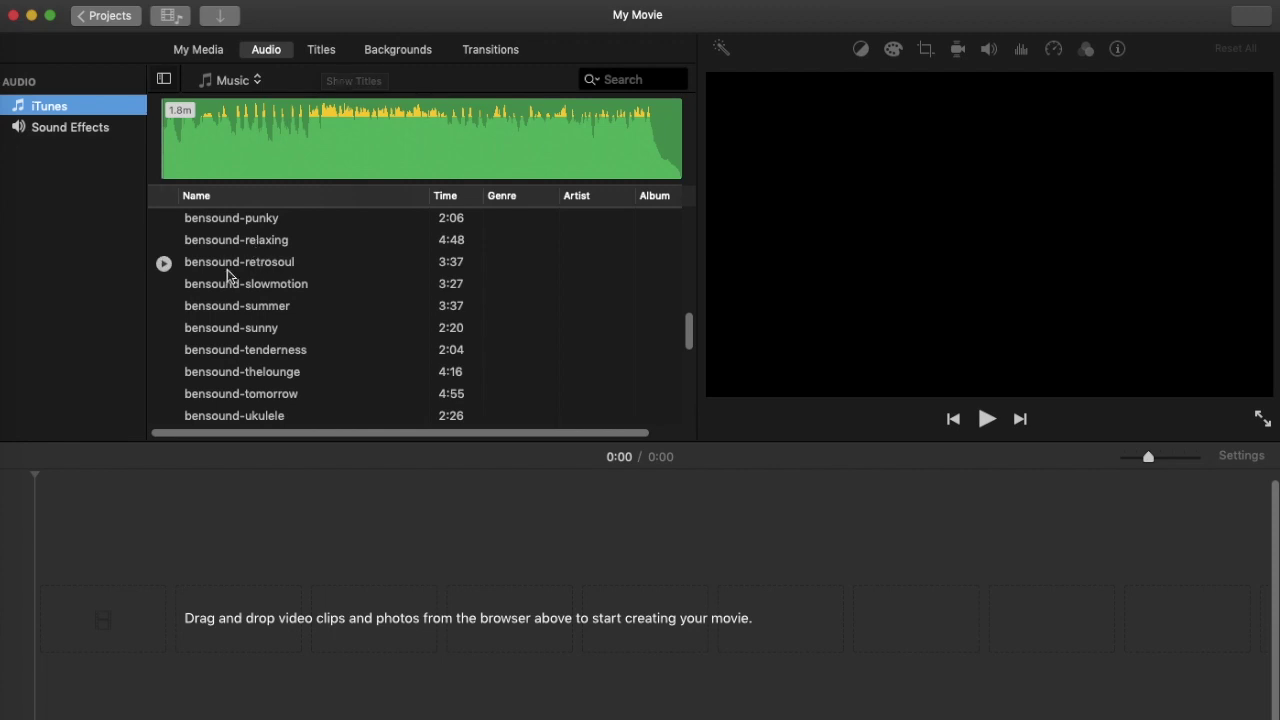
Show the Titles browser and preview the Reveal, Reveal Lower Third and Focus titles
{"action": "left_click", "coordinate": [322, 51]}
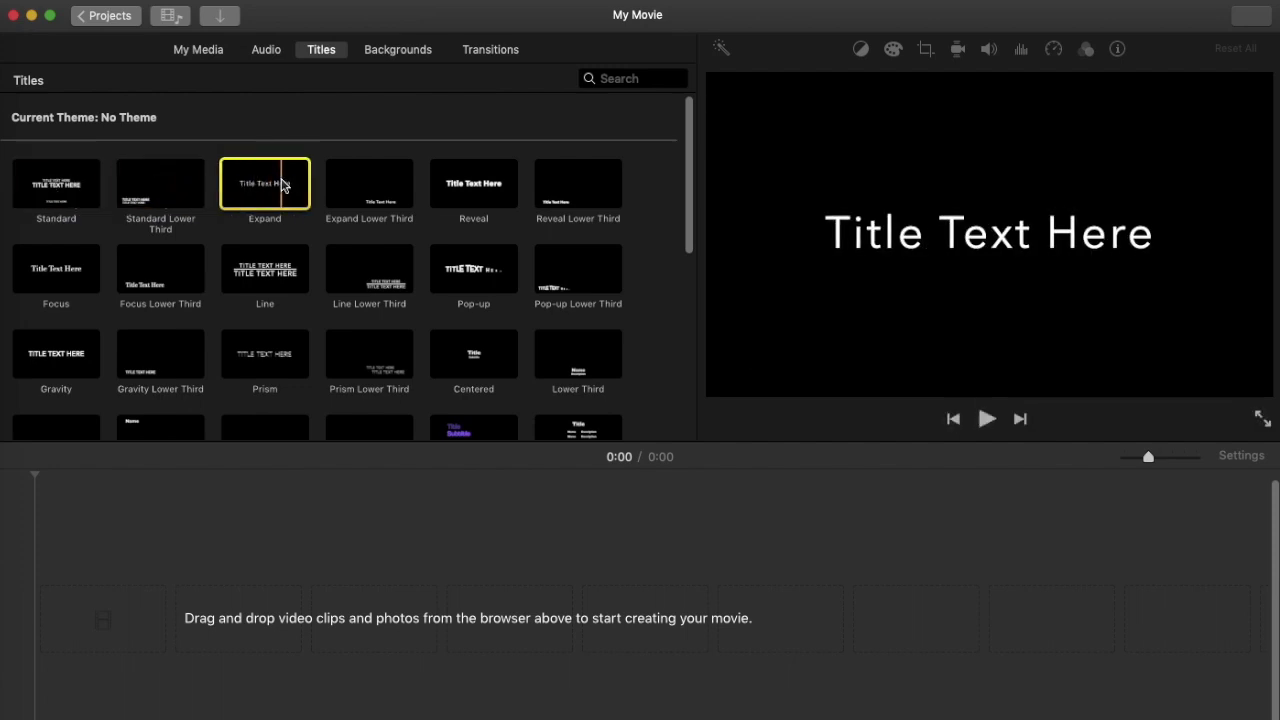
{"action": "left_click", "coordinate": [462, 188]}
{"action": "left_click", "coordinate": [583, 184]}
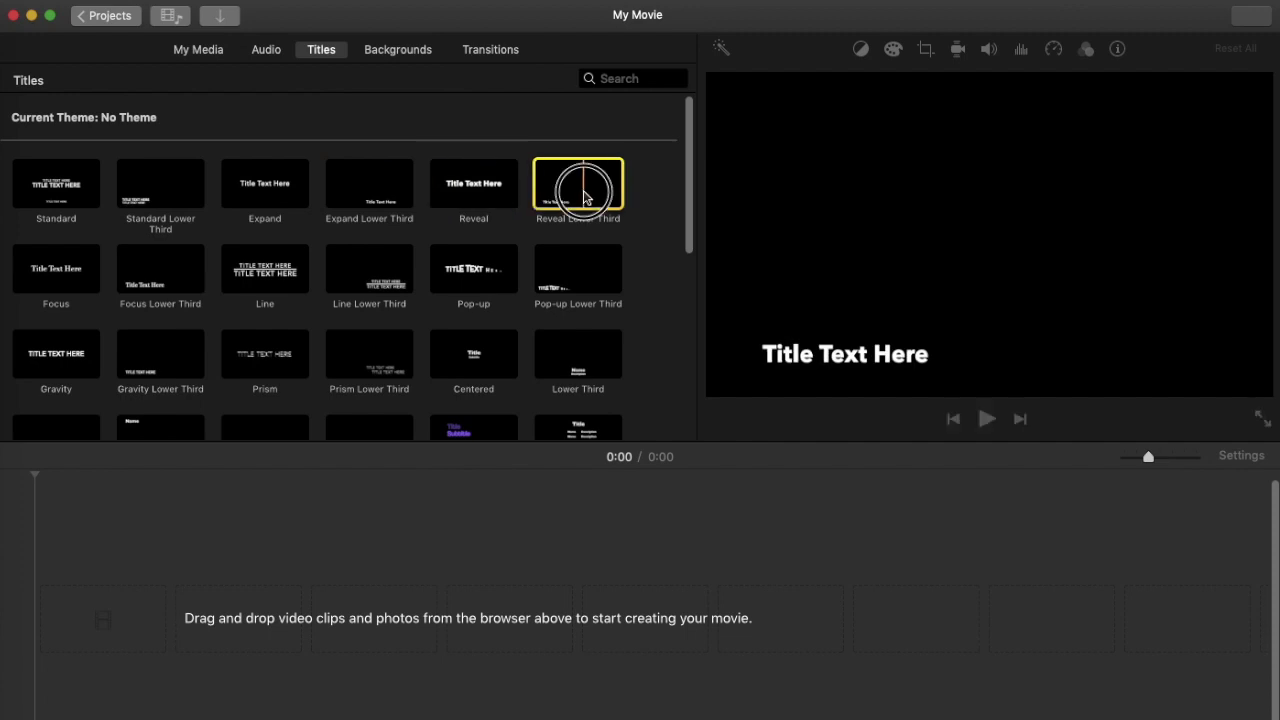
{"action": "left_click", "coordinate": [73, 276]}
{"action": "scroll", "coordinate": [207, 278], "scroll_direction": "down", "scroll_amount": 5}
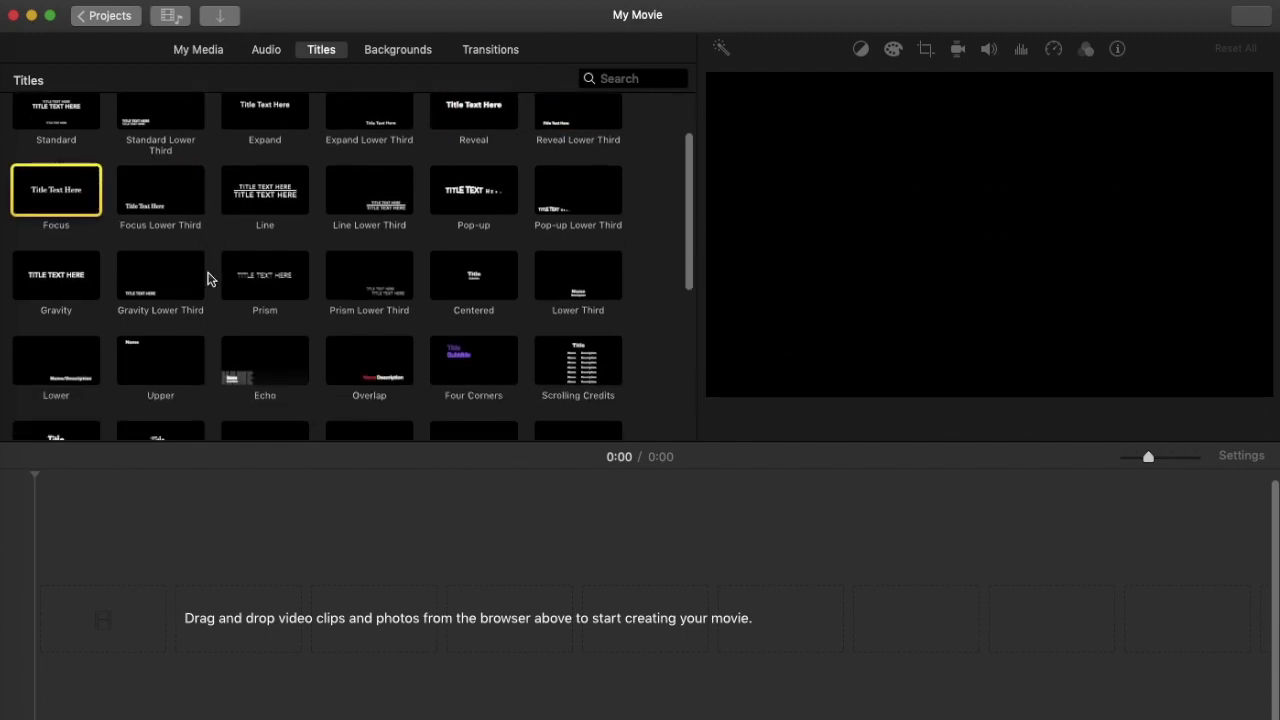
{"action": "scroll", "coordinate": [207, 278], "scroll_direction": "down", "scroll_amount": 3}
Preview the Lens Flare, Pull Focus, Pixie Dust and Organic Main titles, then return to the top
{"action": "left_click", "coordinate": [85, 240]}
{"action": "left_click", "coordinate": [181, 242]}
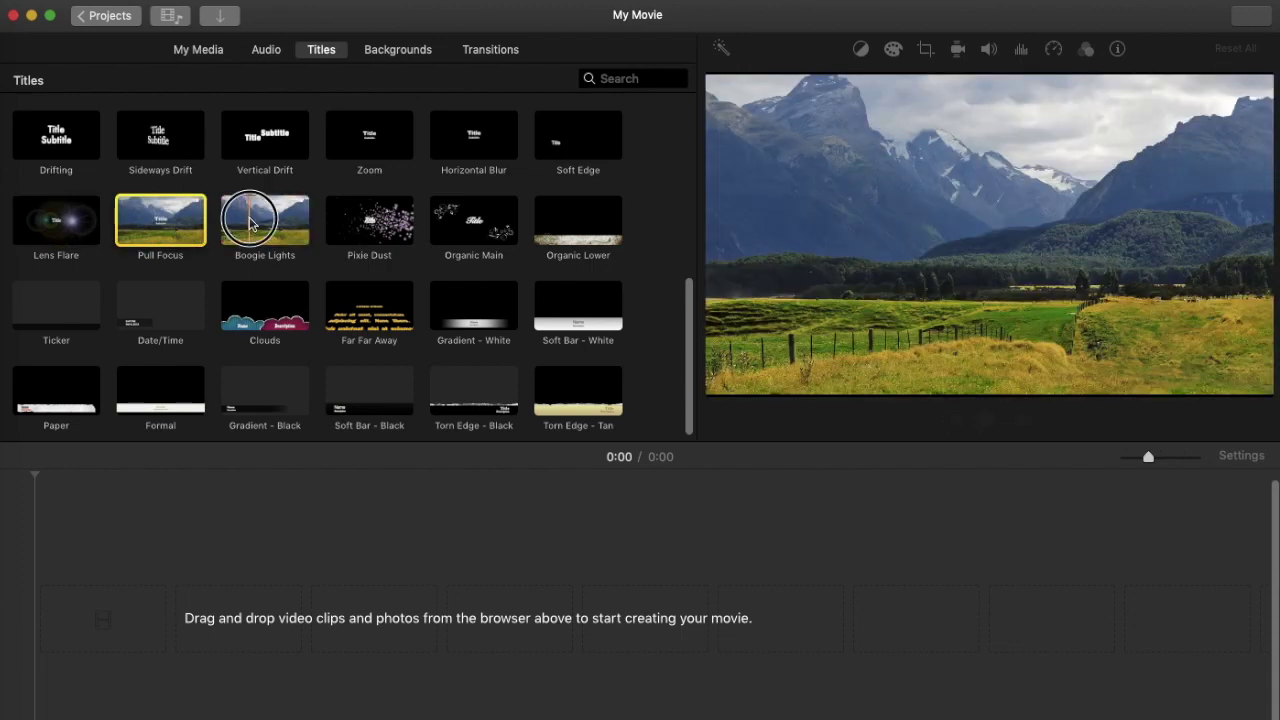
{"action": "left_click", "coordinate": [388, 242]}
{"action": "key", "text": "Right"}
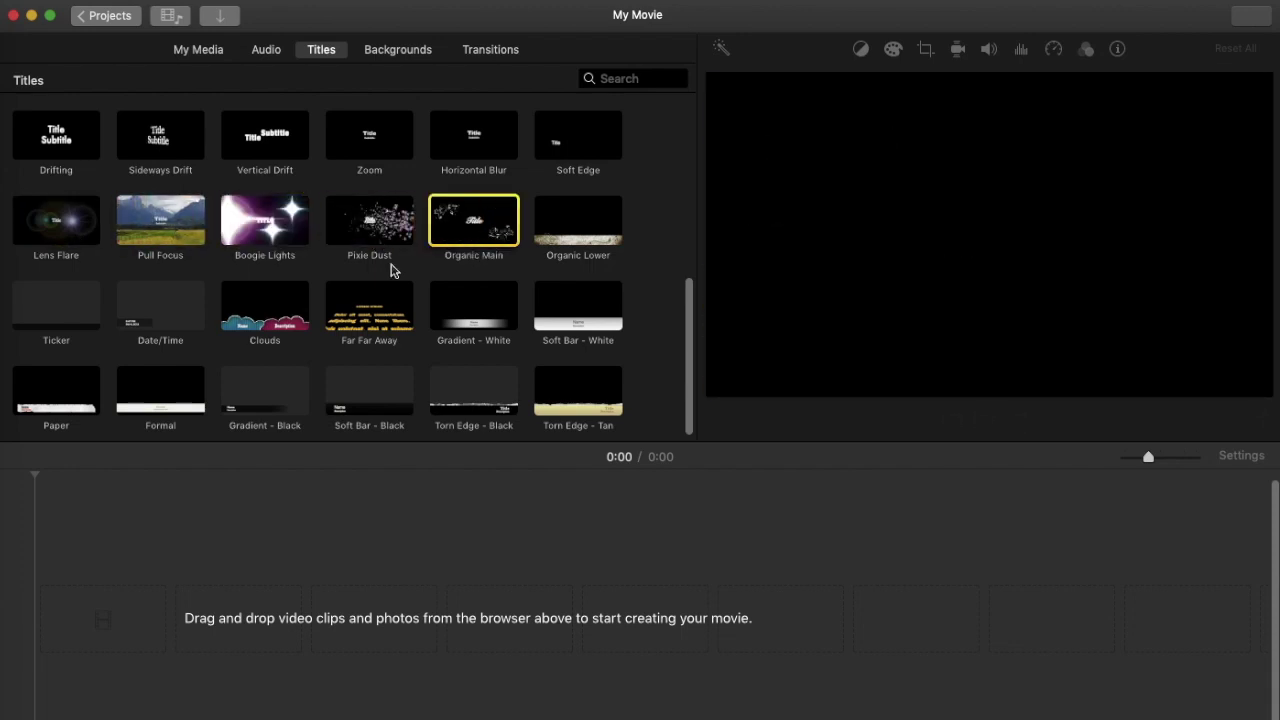
{"action": "scroll", "coordinate": [391, 270], "scroll_direction": "up", "scroll_amount": 8}
{"action": "scroll", "coordinate": [391, 270], "scroll_direction": "up", "scroll_amount": 4}
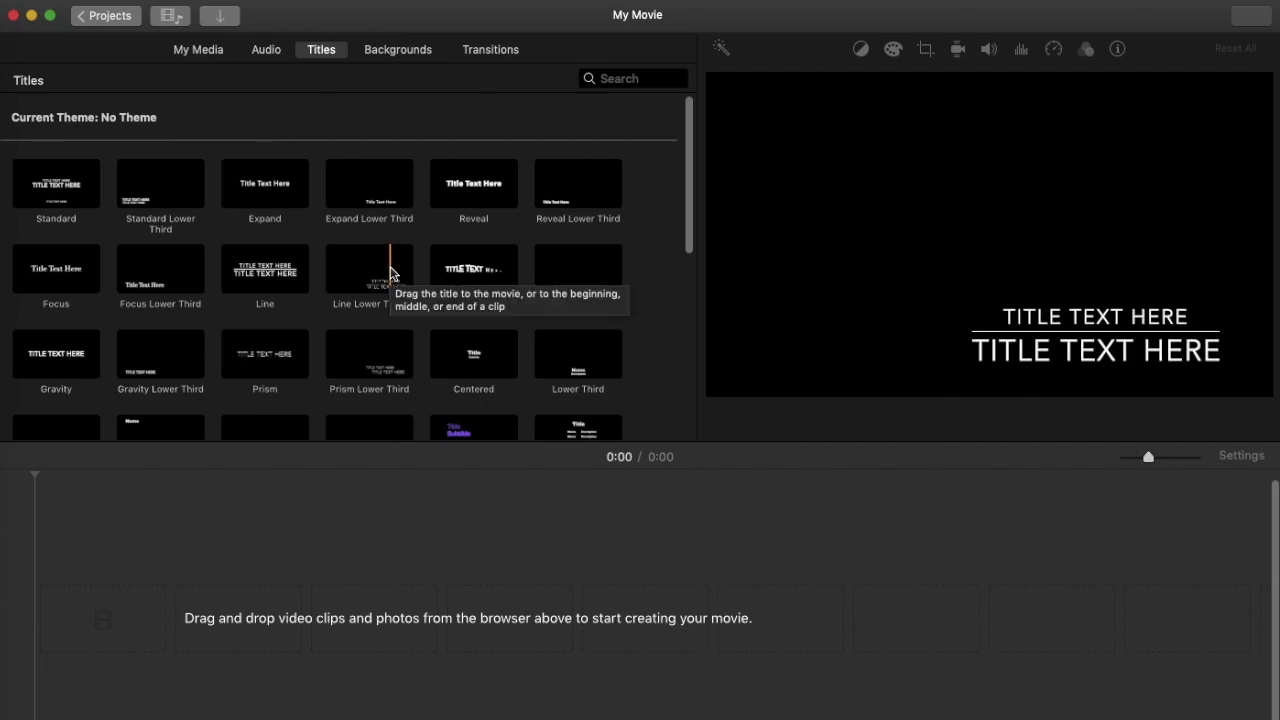
Preview the Old World Globe, Watercolor Globe, Educational Globe and Old World Map backgrounds, then Cross Dissolve
{"action": "left_click", "coordinate": [396, 52]}
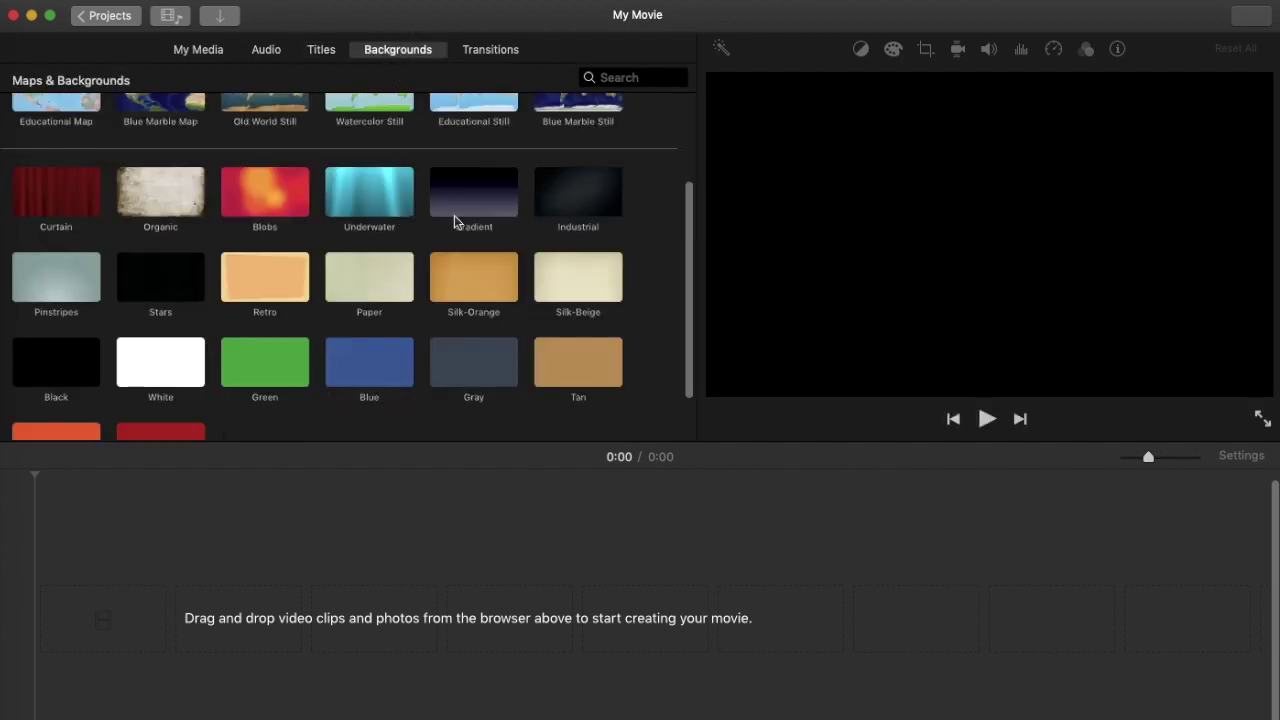
{"action": "scroll", "coordinate": [464, 224], "scroll_direction": "up", "scroll_amount": 2}
{"action": "left_click", "coordinate": [56, 133]}
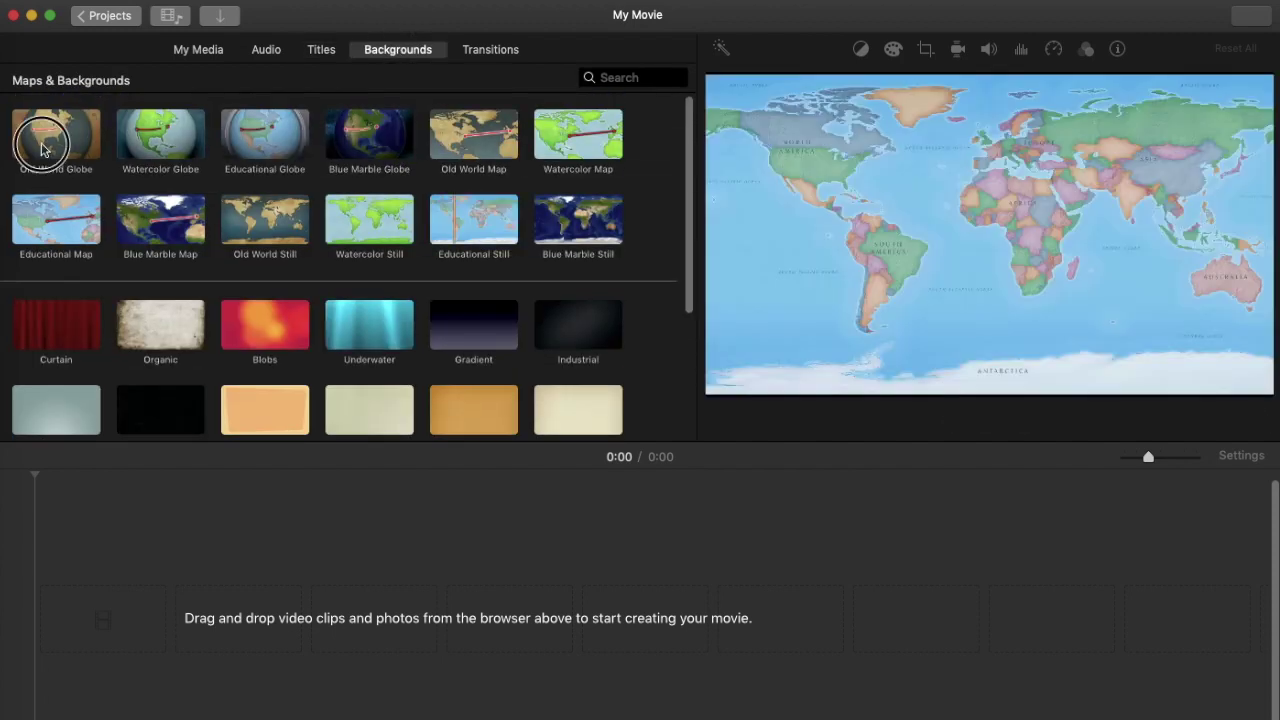
{"action": "left_click", "coordinate": [145, 138]}
{"action": "left_click", "coordinate": [265, 133]}
{"action": "left_click", "coordinate": [474, 133]}
{"action": "left_click", "coordinate": [490, 50]}
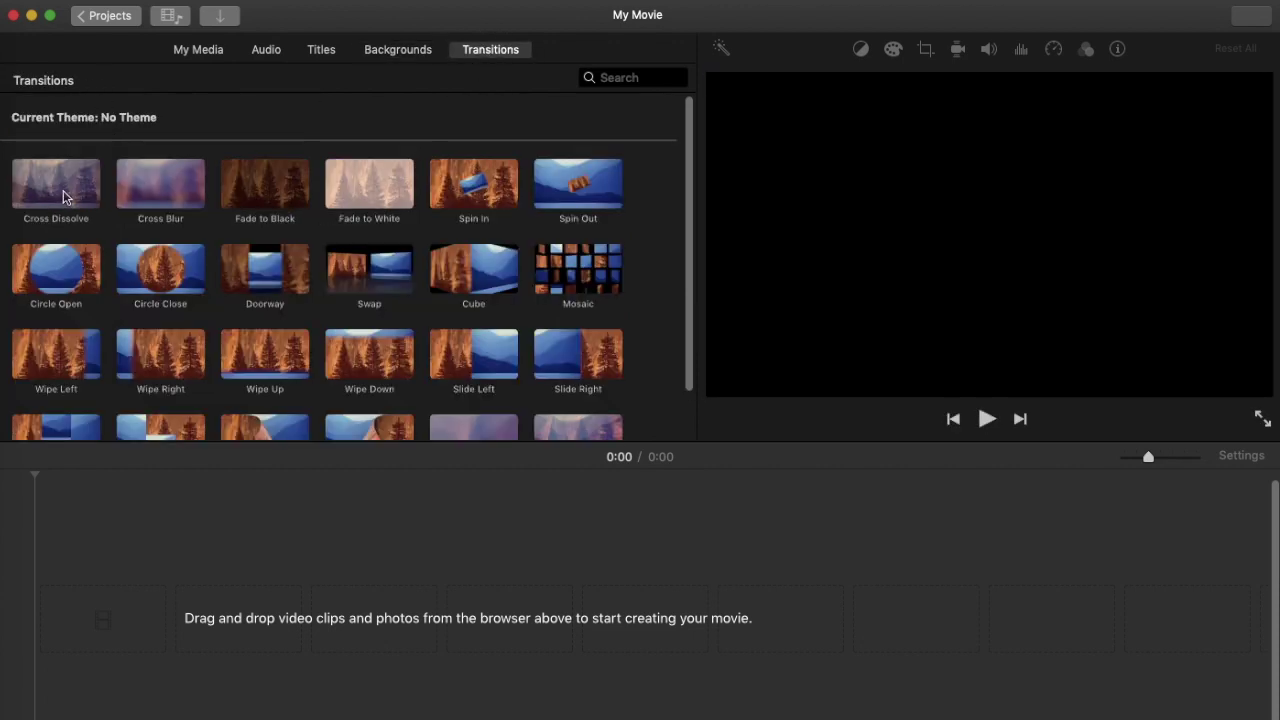
{"action": "left_click", "coordinate": [160, 174]}
{"action": "left_click", "coordinate": [205, 52]}
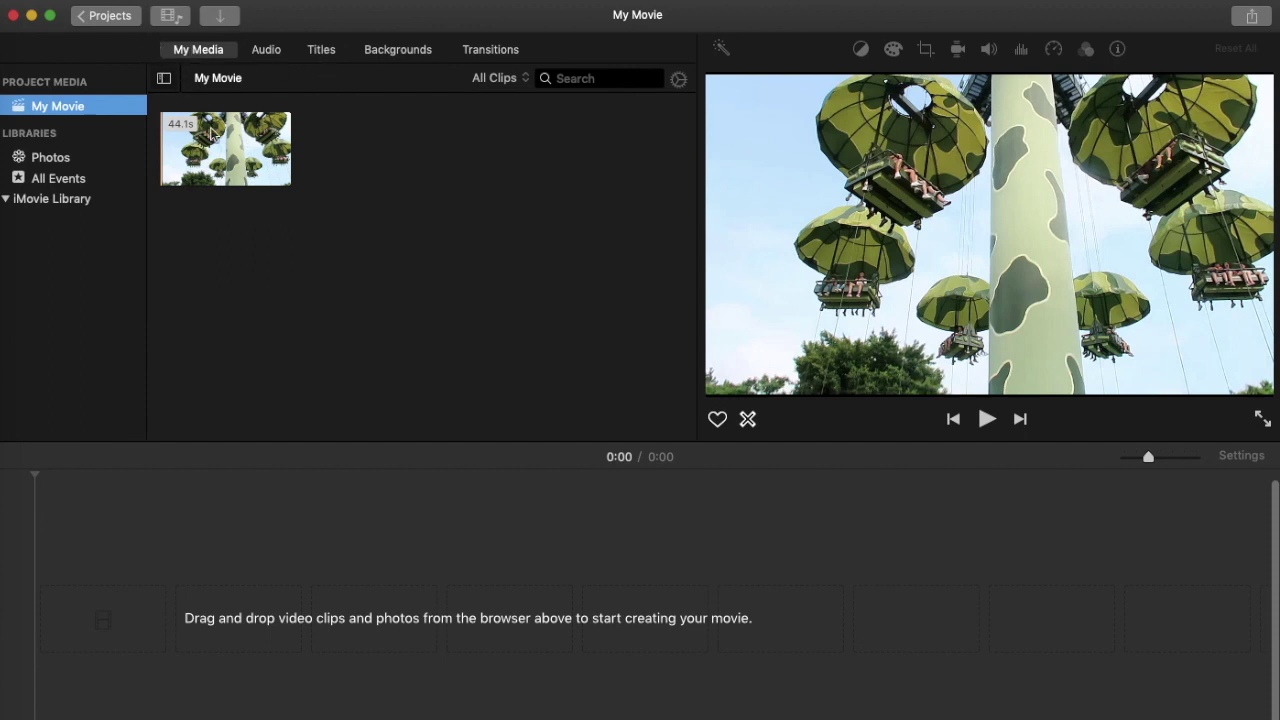
{"action": "left_click", "coordinate": [222, 158]}
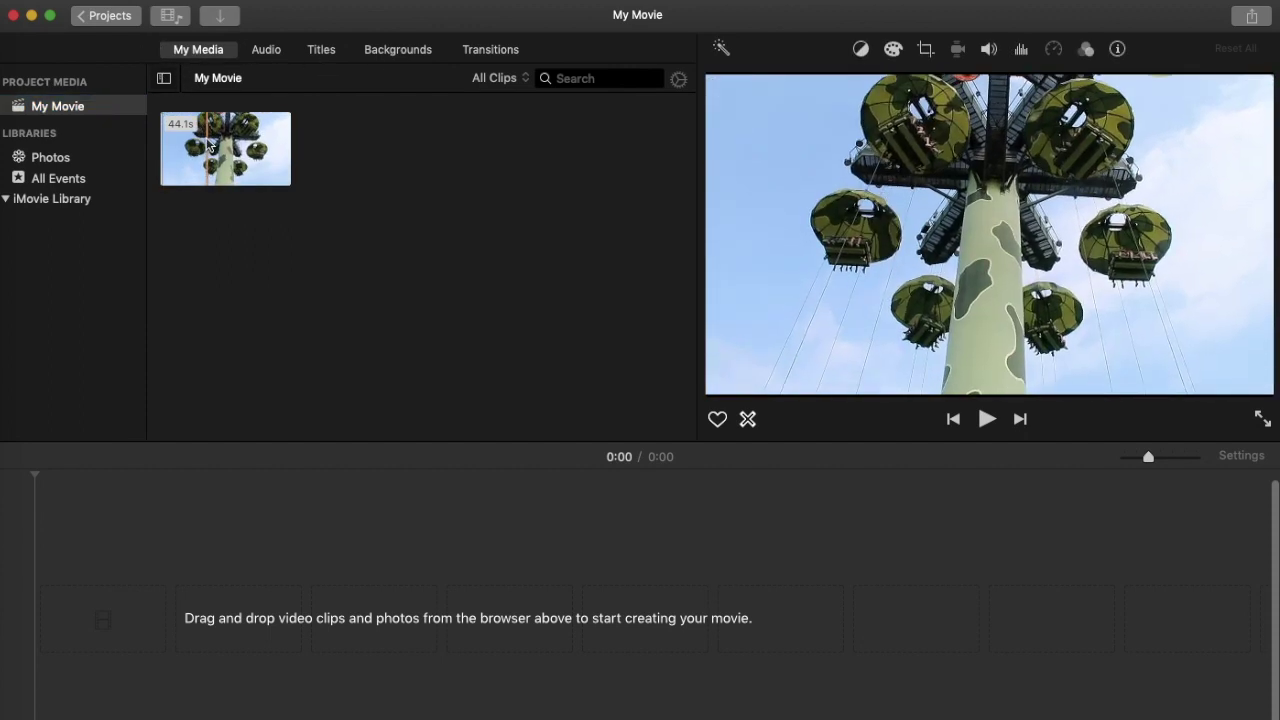
{"action": "left_click_drag", "start_coordinate": [210, 145], "coordinate": [52, 615]}
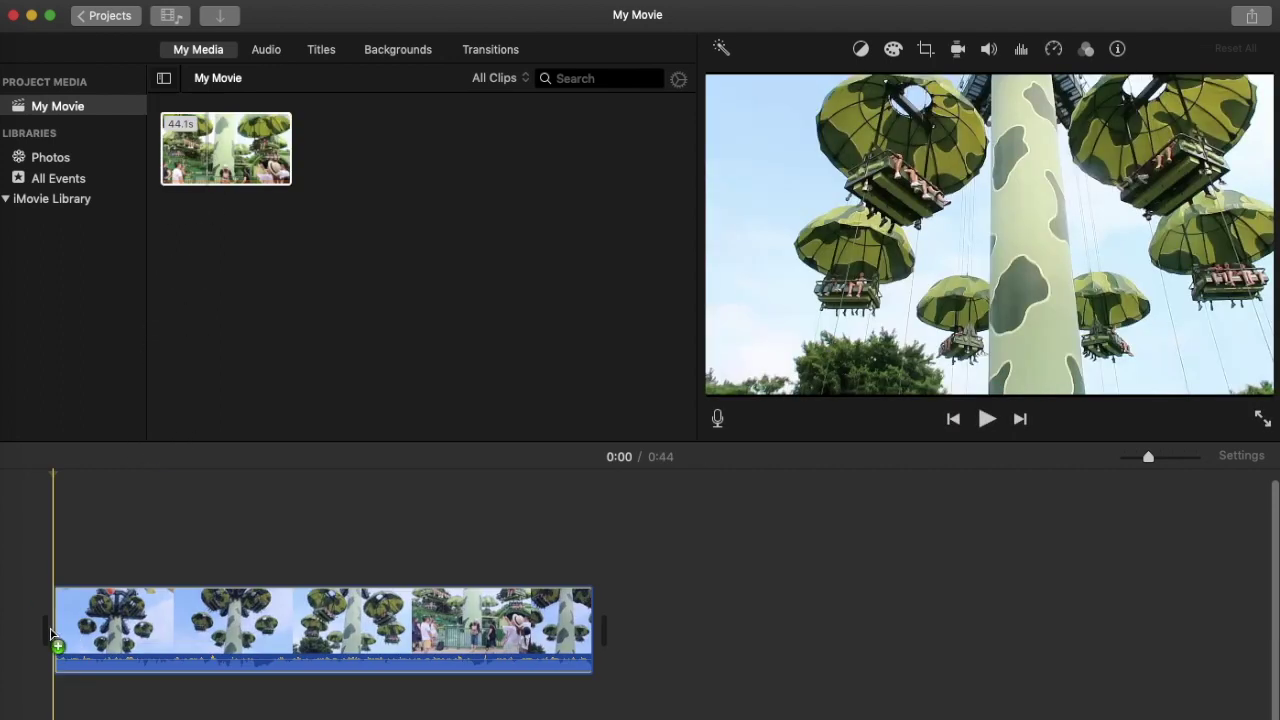
{"action": "left_click", "coordinate": [250, 120]}
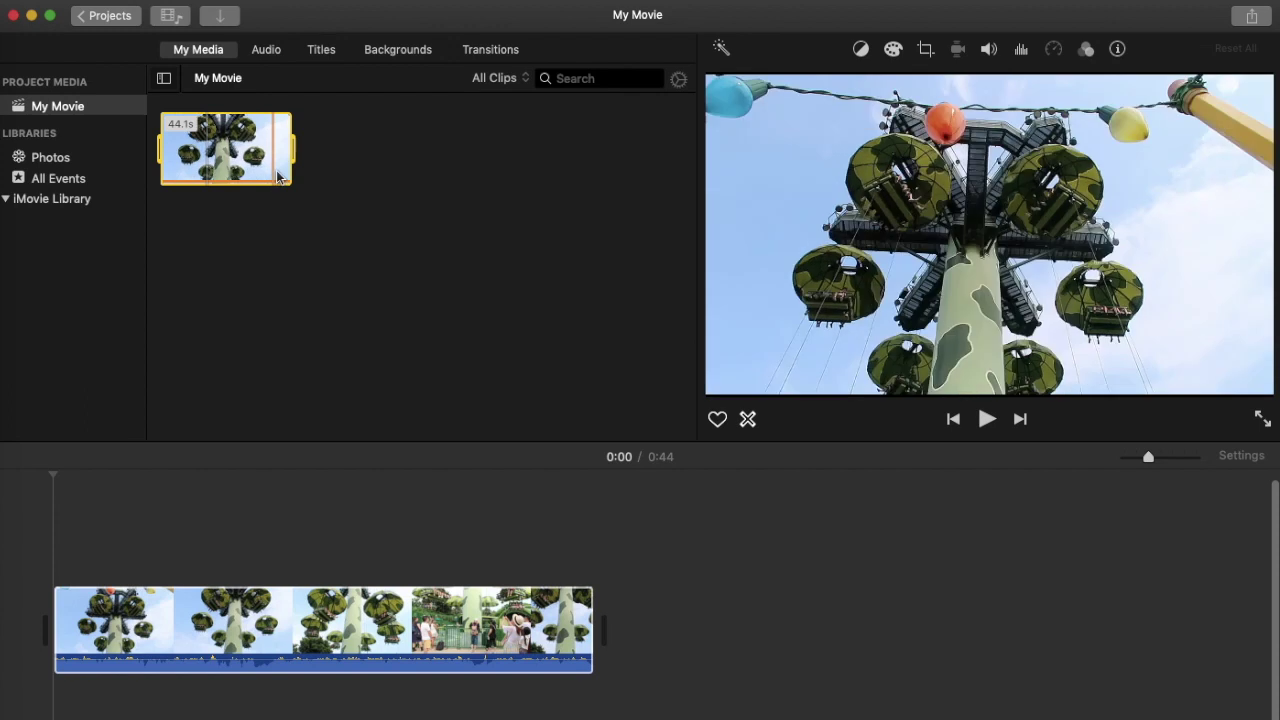
{"action": "left_click", "coordinate": [285, 178]}
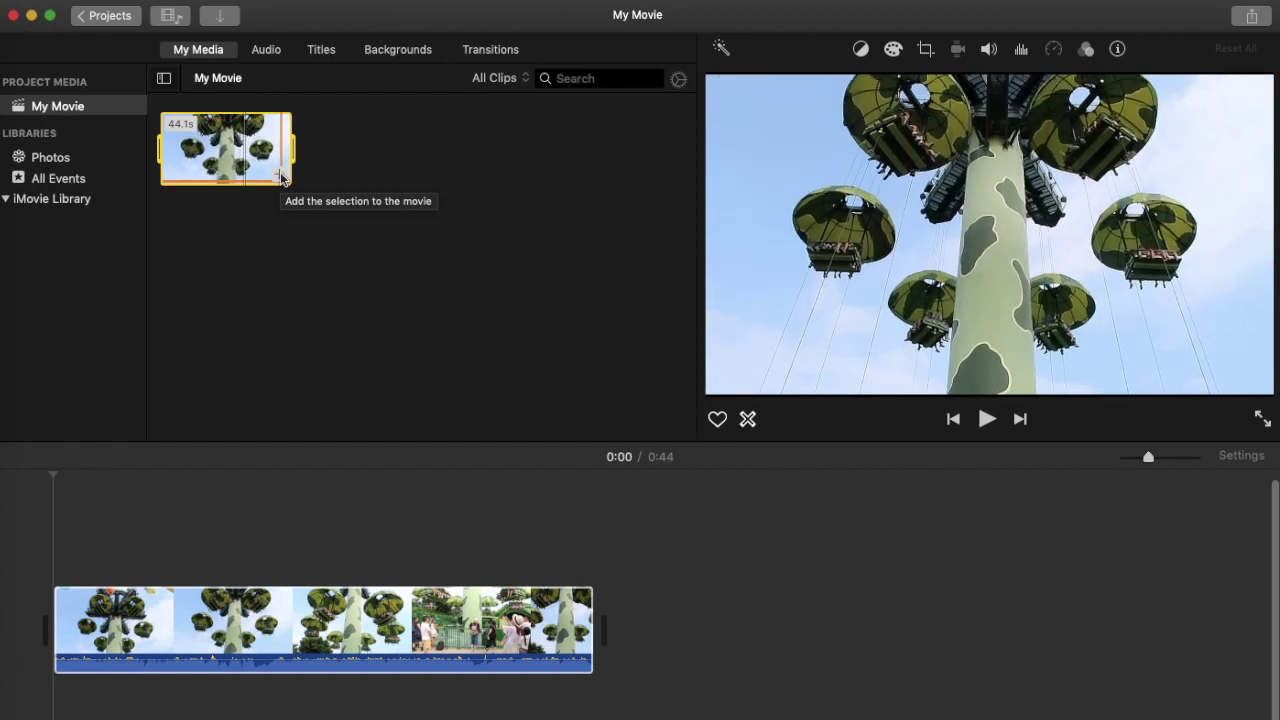
{"action": "left_click", "coordinate": [281, 180]}
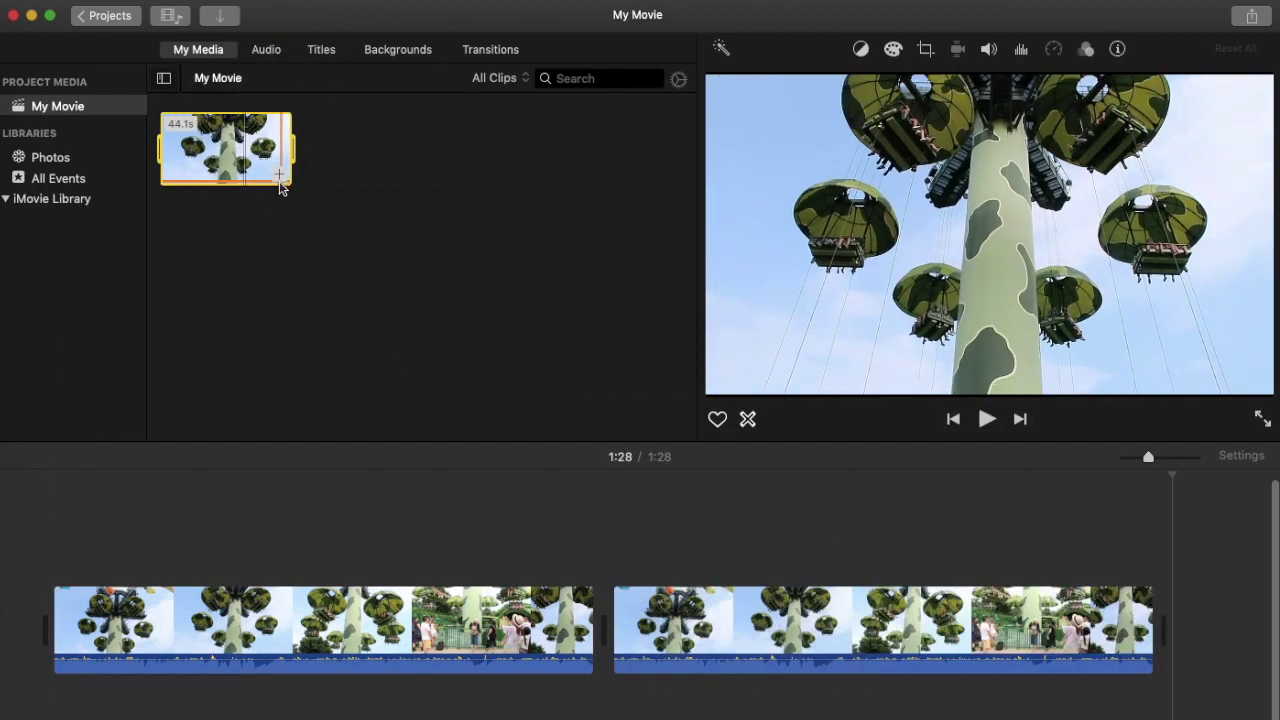
{"action": "left_click", "coordinate": [222, 540]}
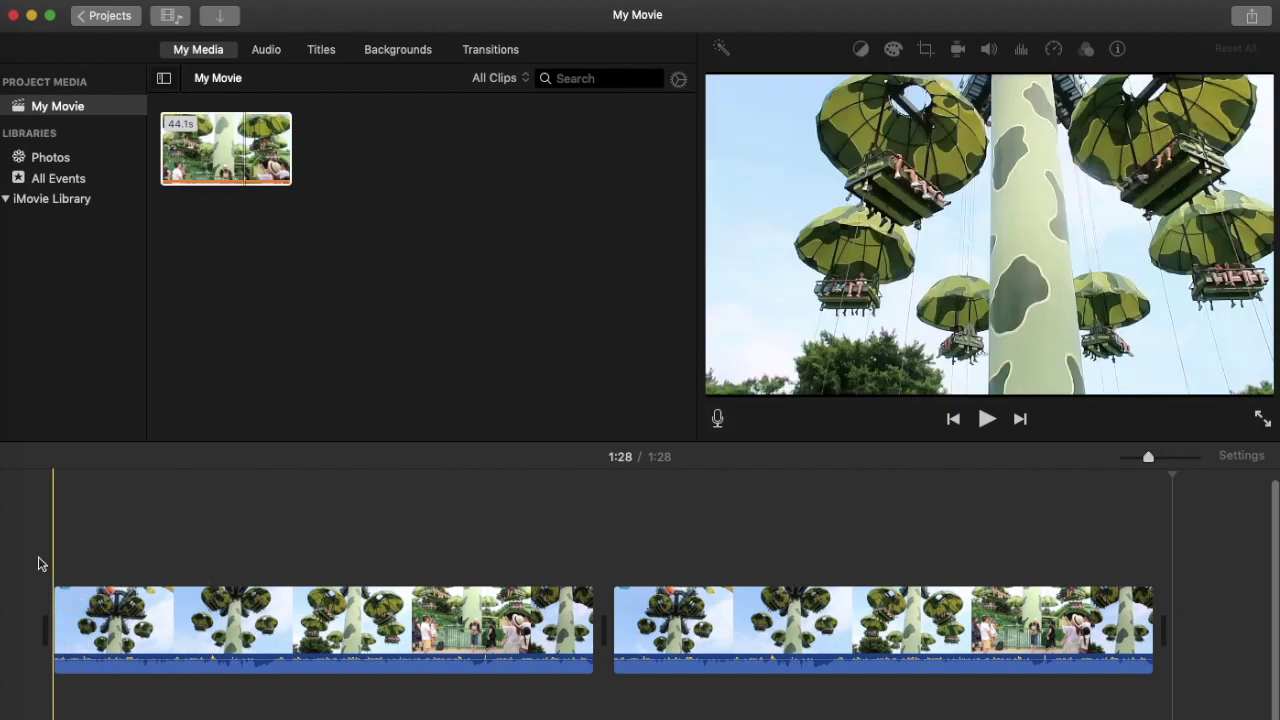
{"action": "left_click", "coordinate": [178, 603]}
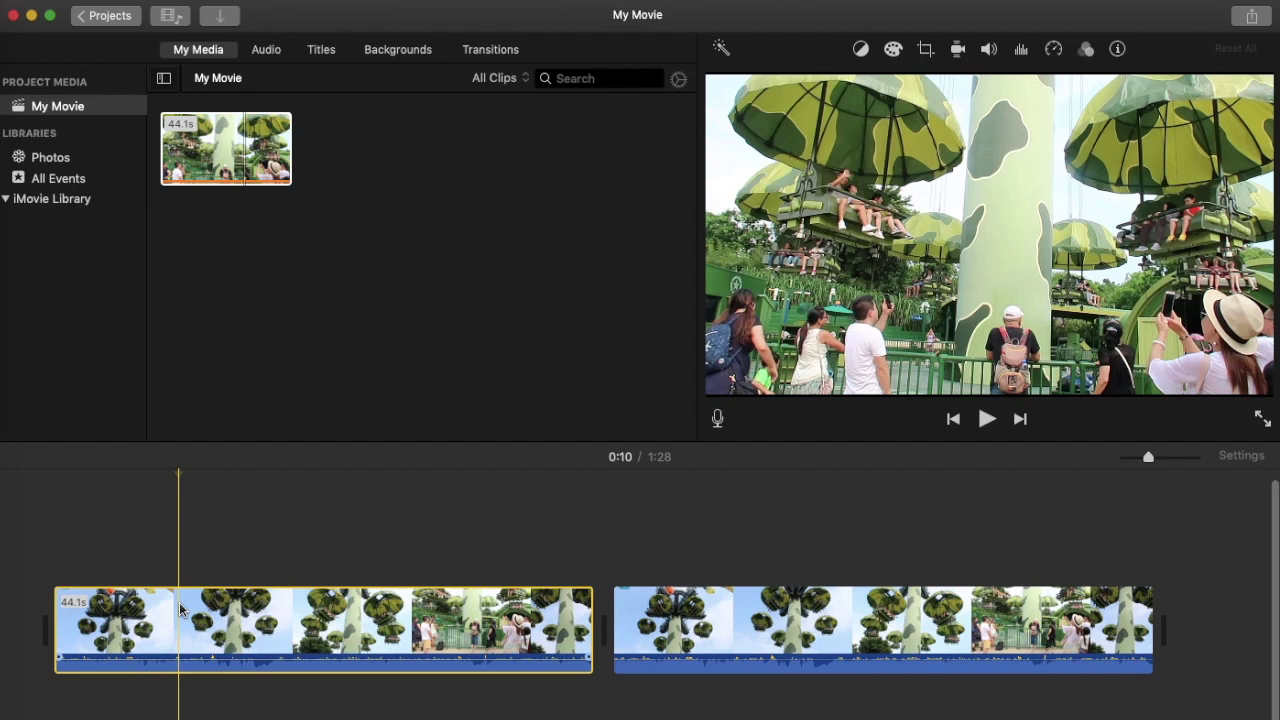
{"action": "key", "text": "Delete"}
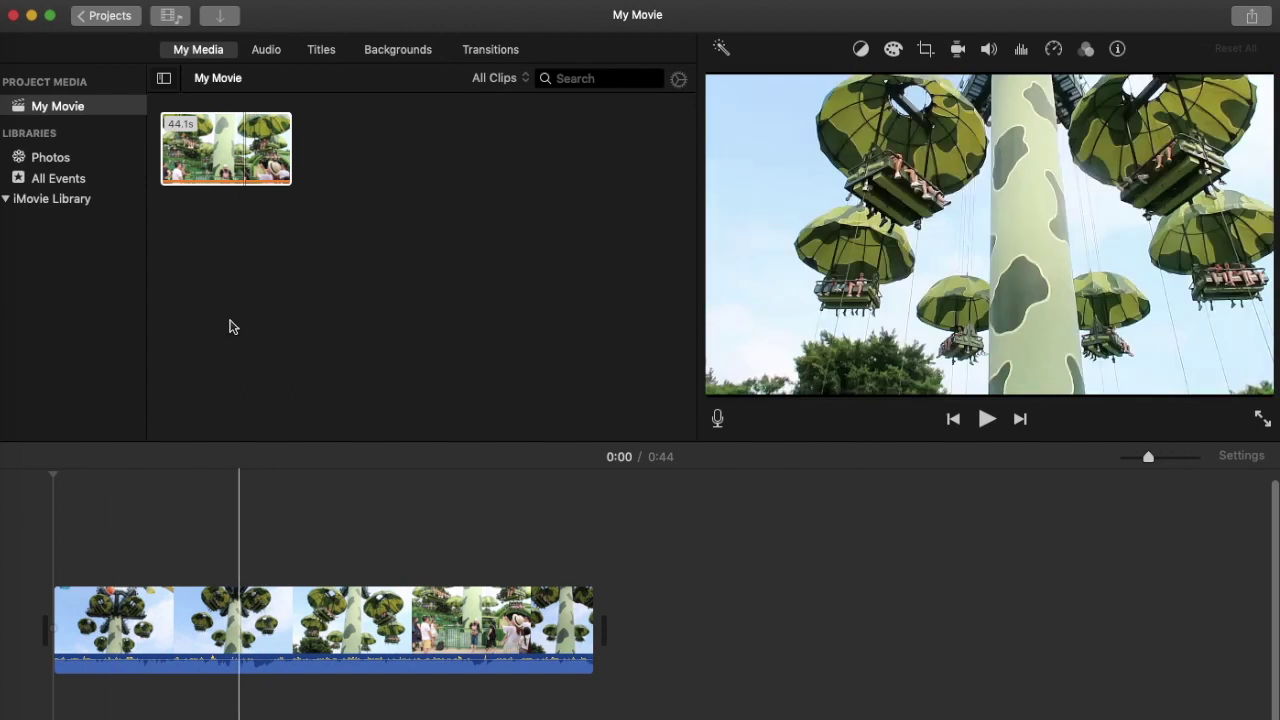
{"action": "left_click", "coordinate": [220, 180]}
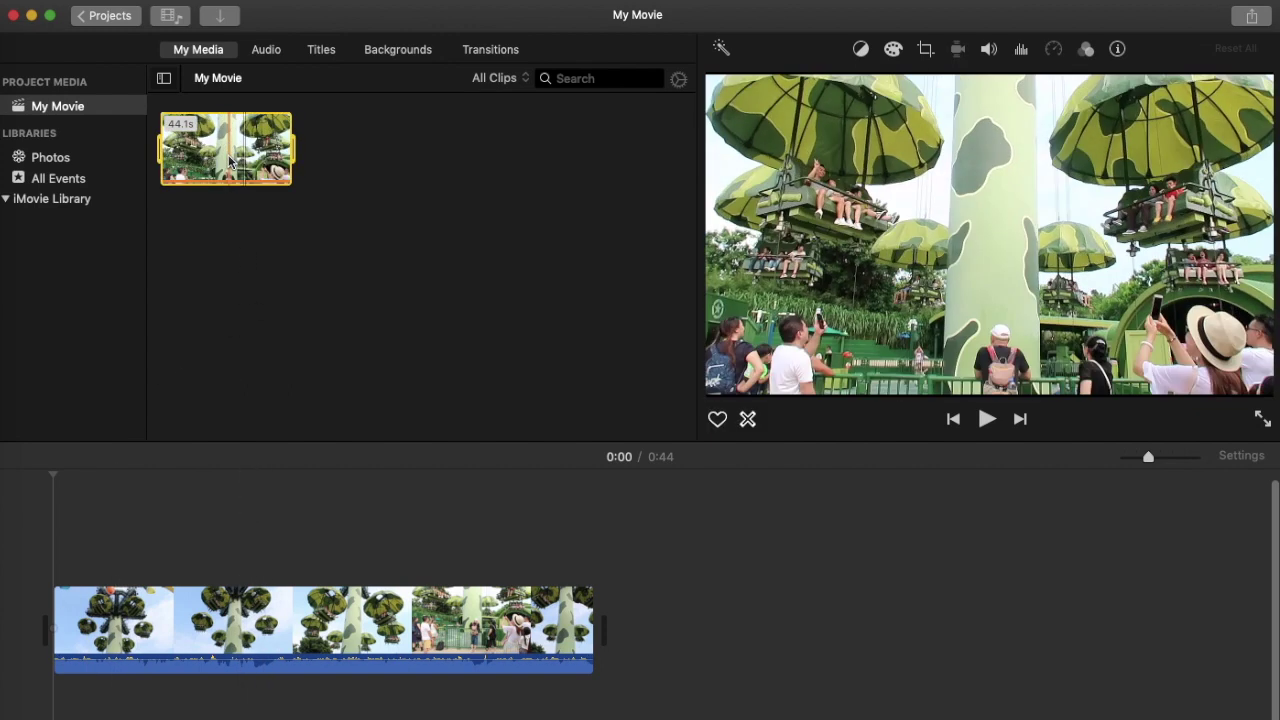
{"action": "left_click", "coordinate": [123, 520]}
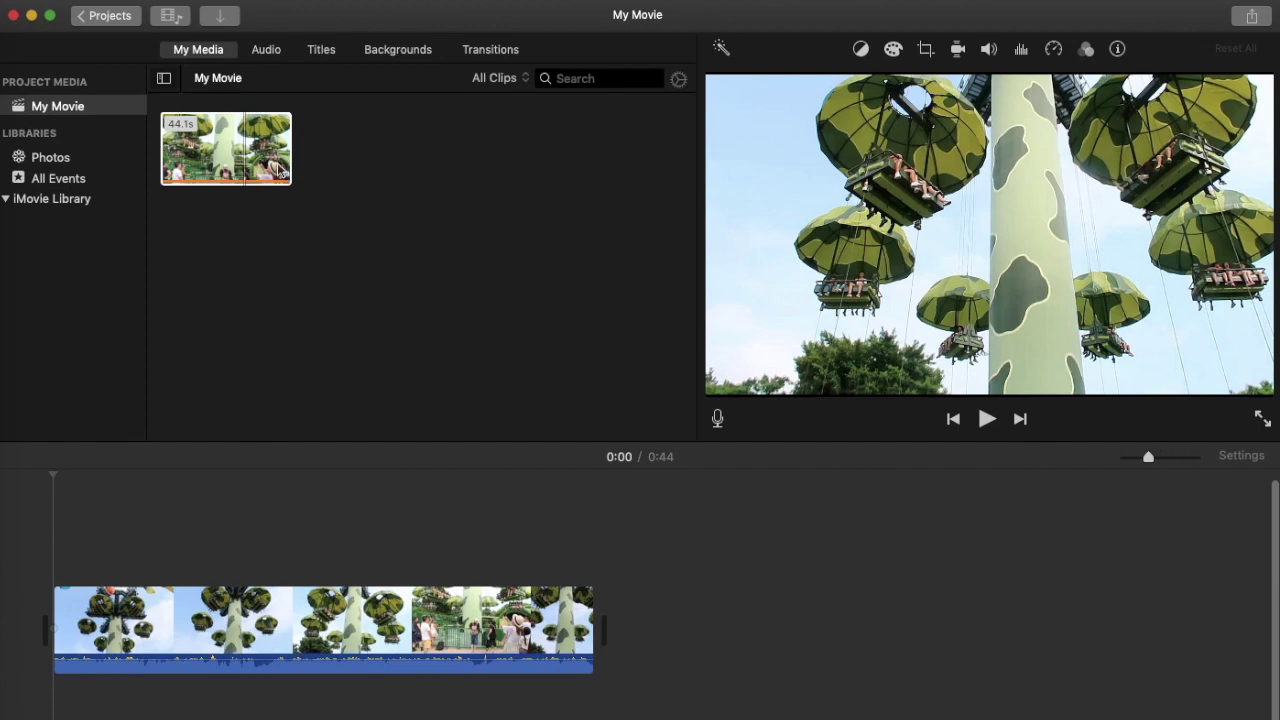
{"action": "left_click", "coordinate": [284, 178]}
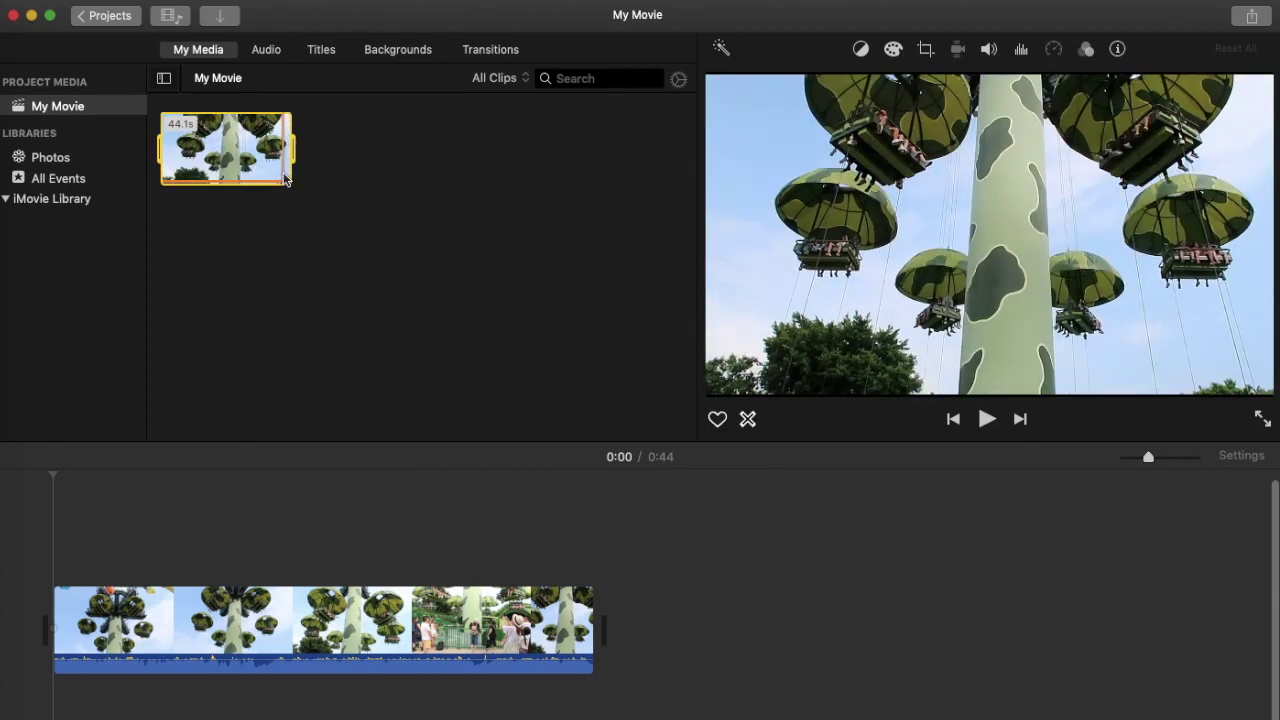
Select the ride clip at 0:06 in the timeline and open its context menu
{"action": "left_click", "coordinate": [373, 247]}
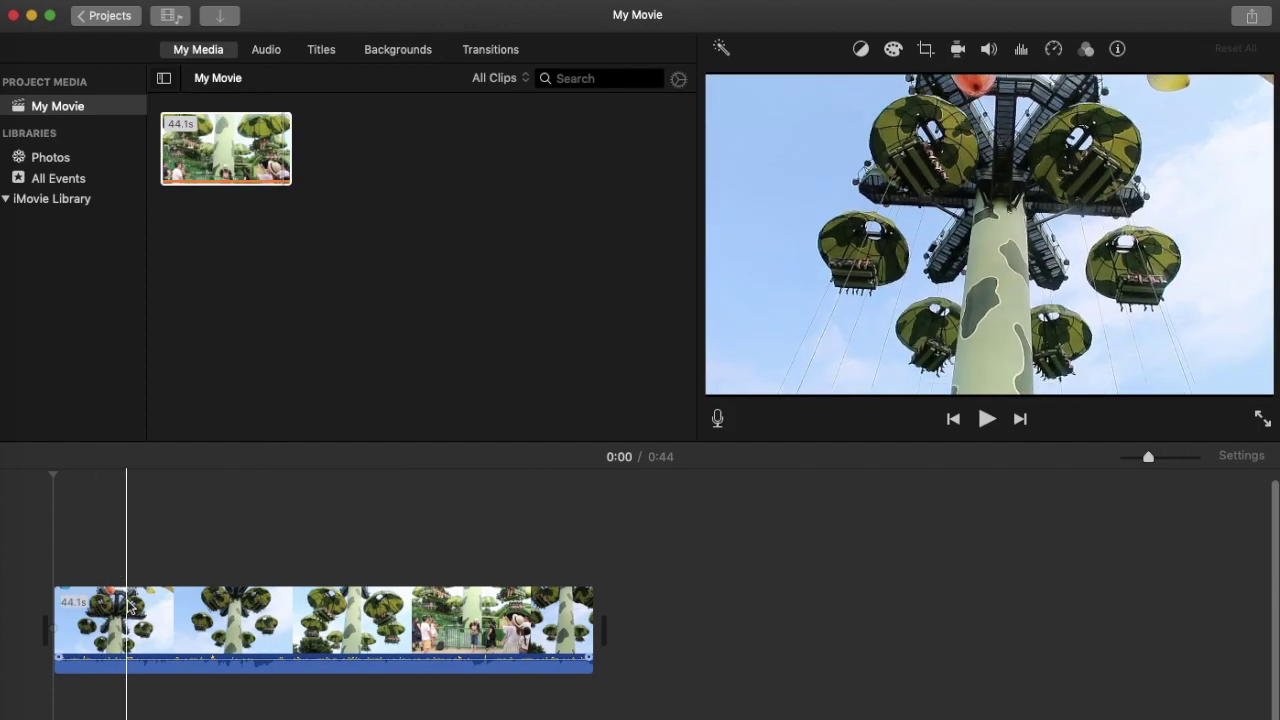
{"action": "left_click", "coordinate": [127, 605]}
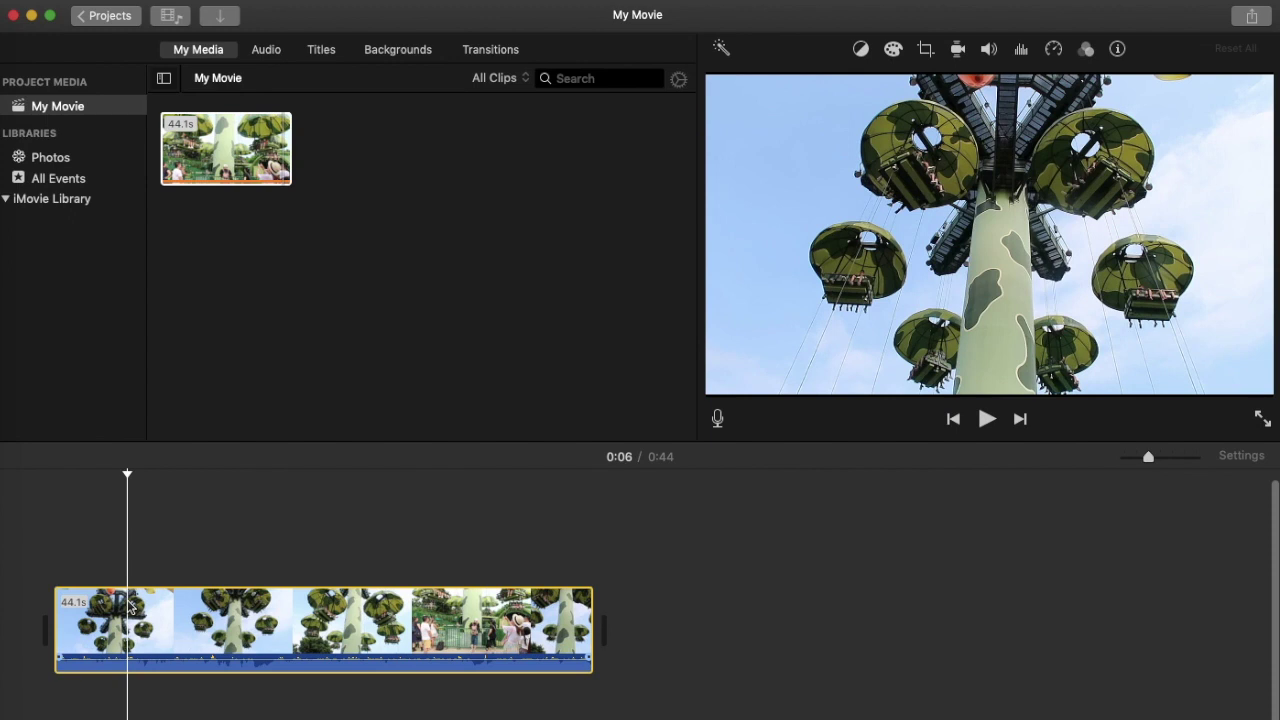
{"action": "right_click", "coordinate": [146, 605]}
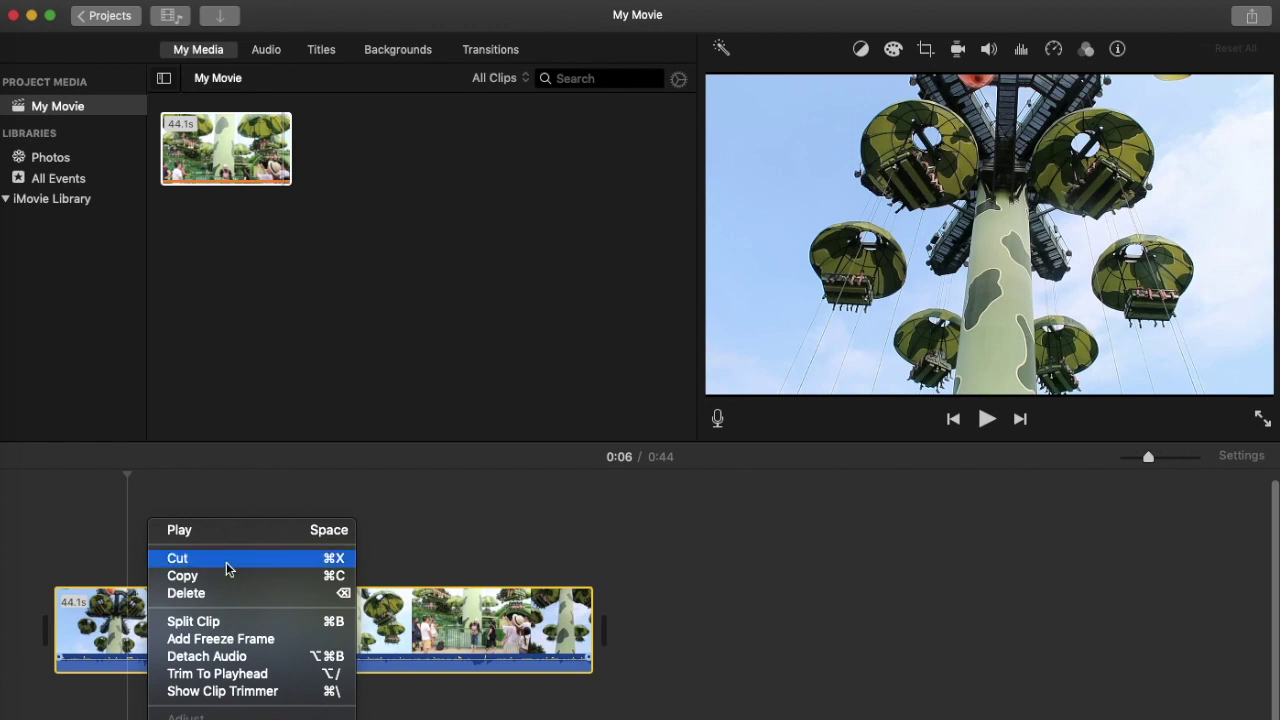
{"action": "left_click", "coordinate": [444, 514]}
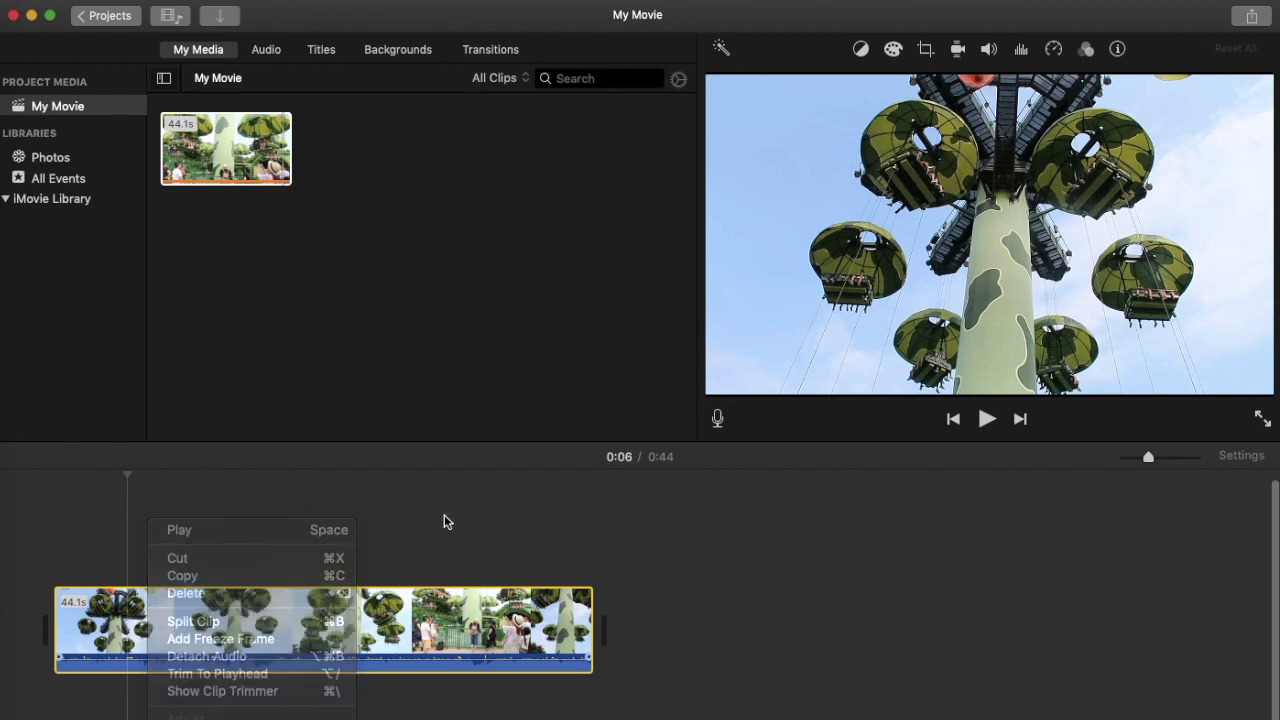
{"action": "left_click", "coordinate": [182, 610]}
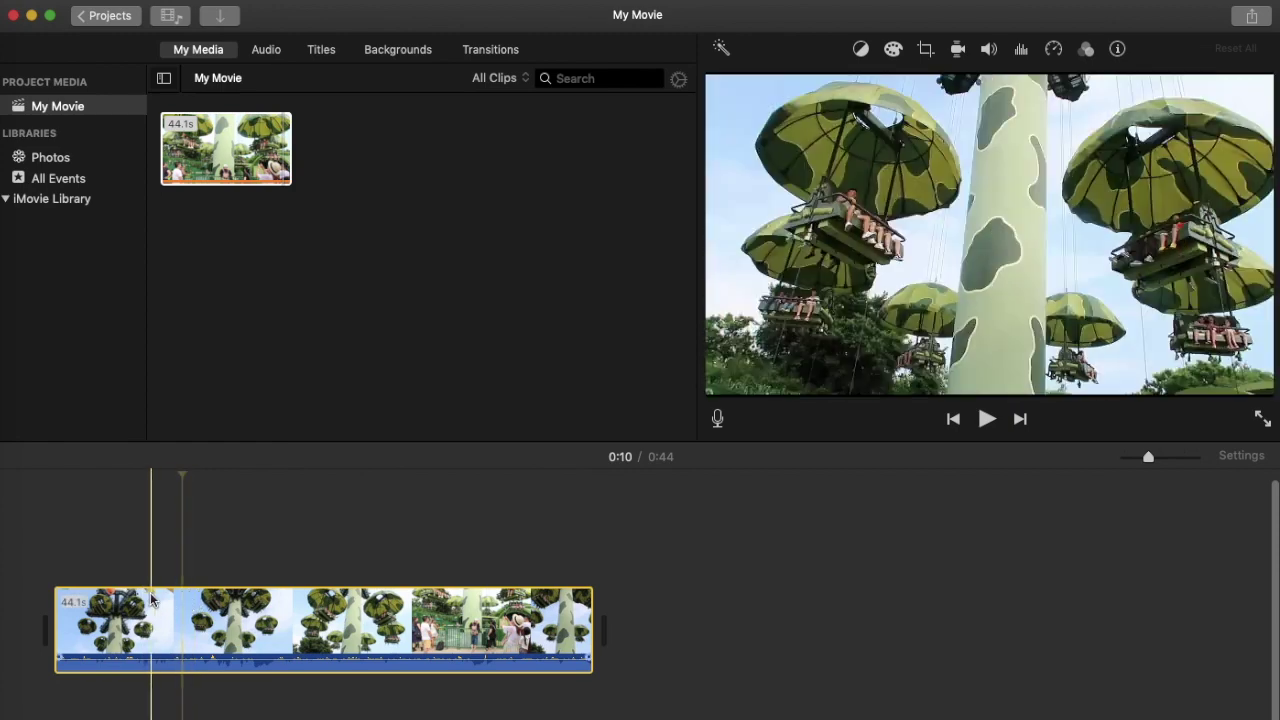
{"action": "left_click", "coordinate": [139, 610]}
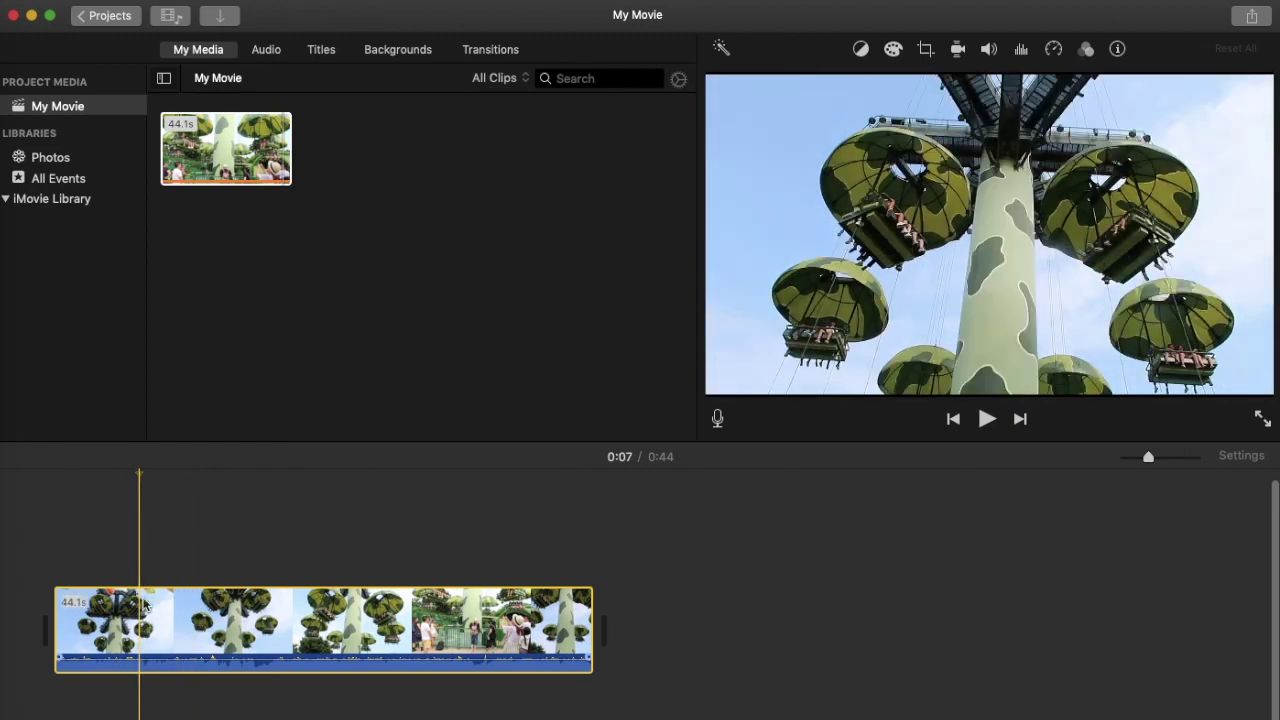
{"action": "left_click", "coordinate": [169, 600]}
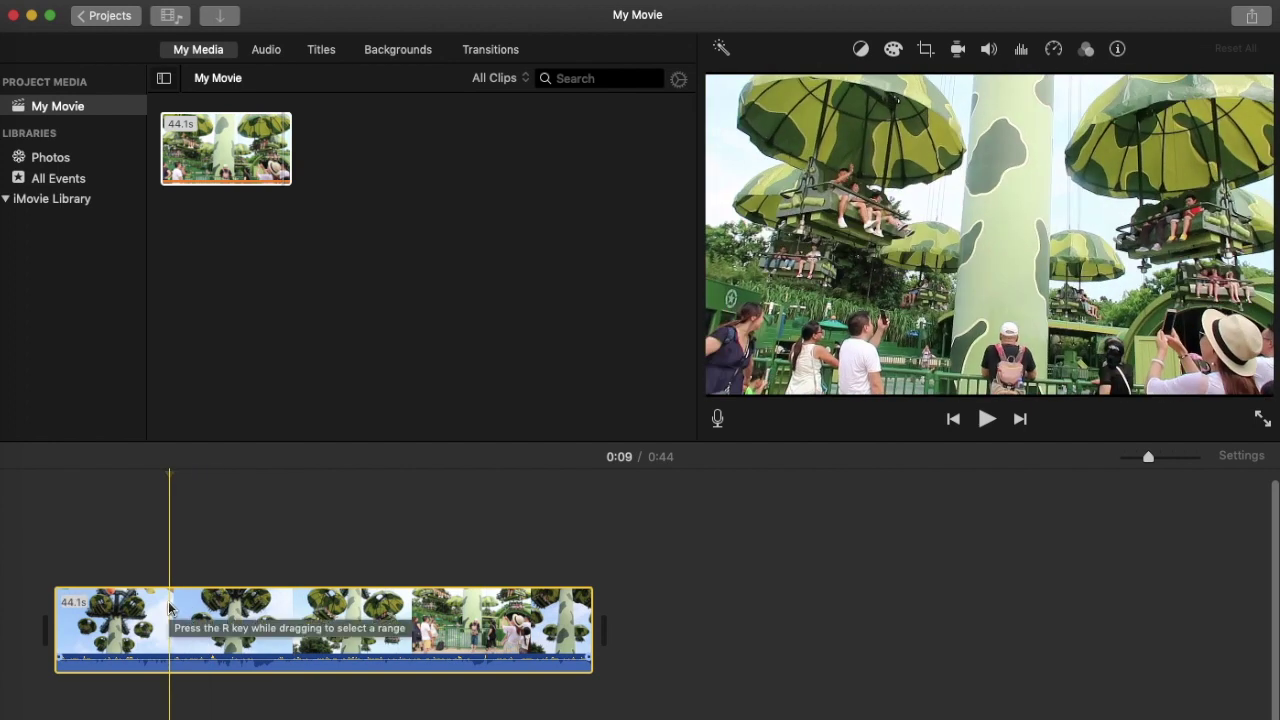
{"action": "left_click", "coordinate": [223, 604]}
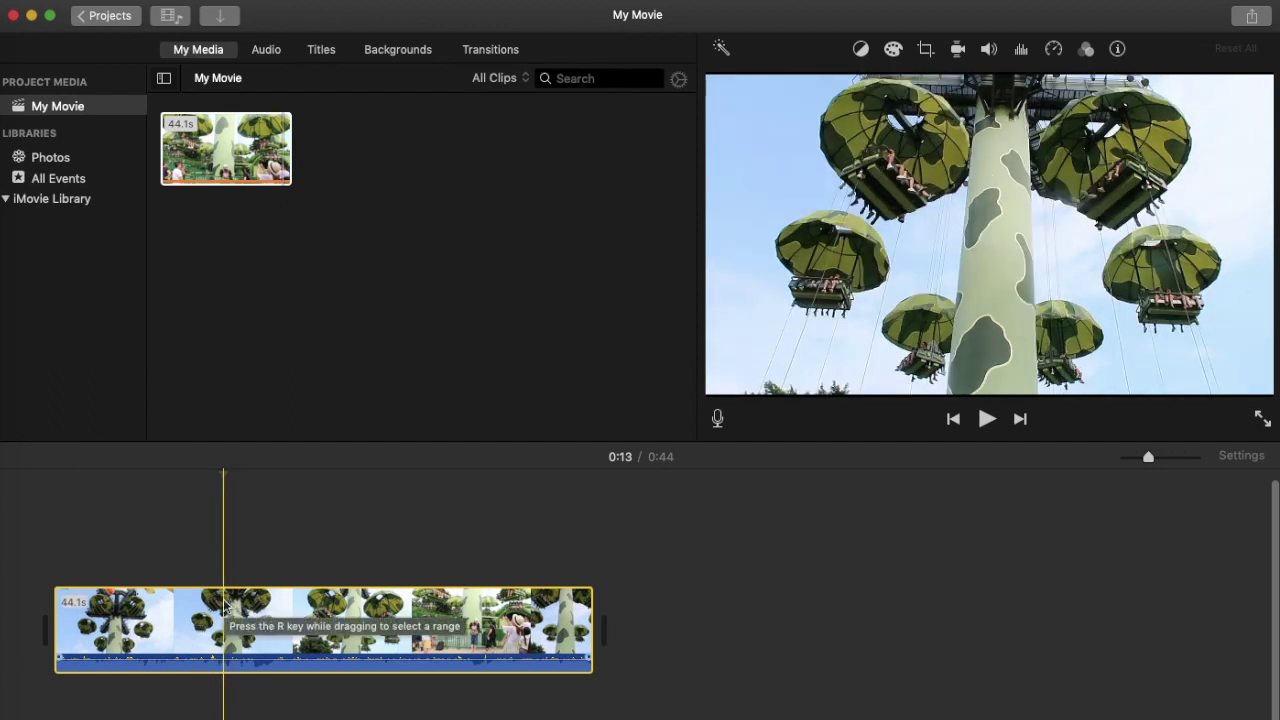
{"action": "right_click", "coordinate": [224, 605]}
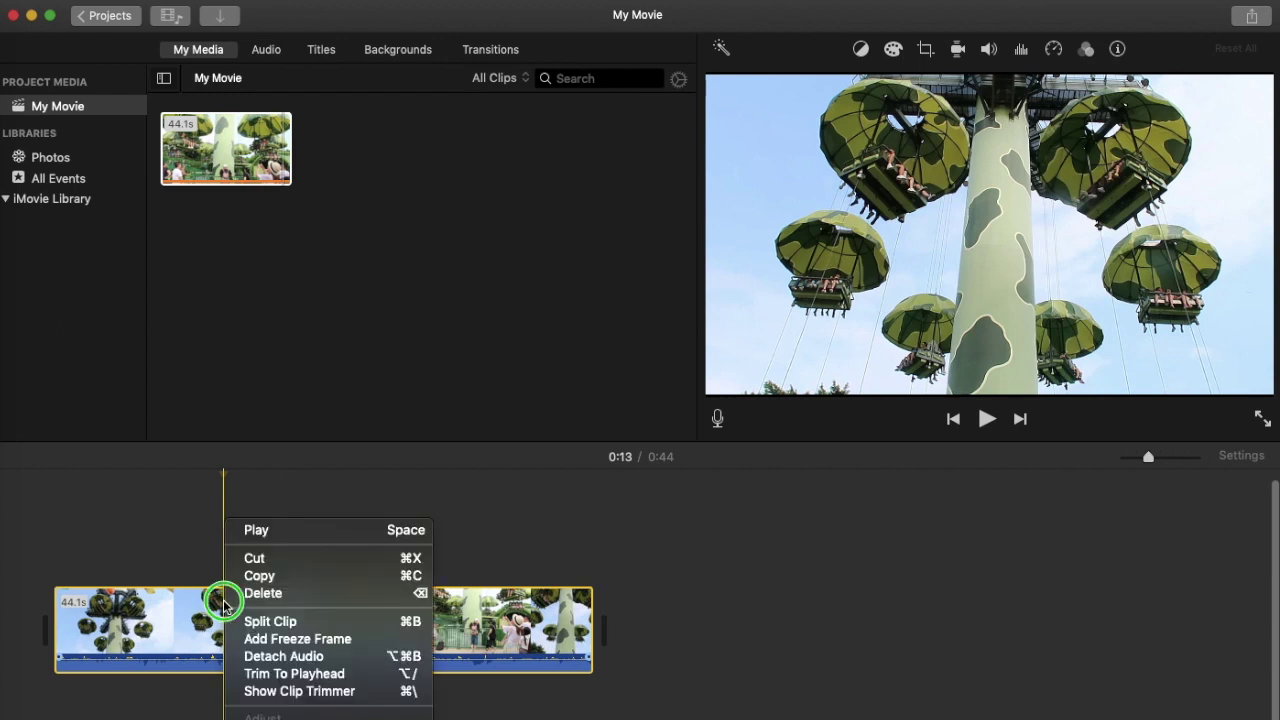
{"action": "left_click", "coordinate": [250, 625]}
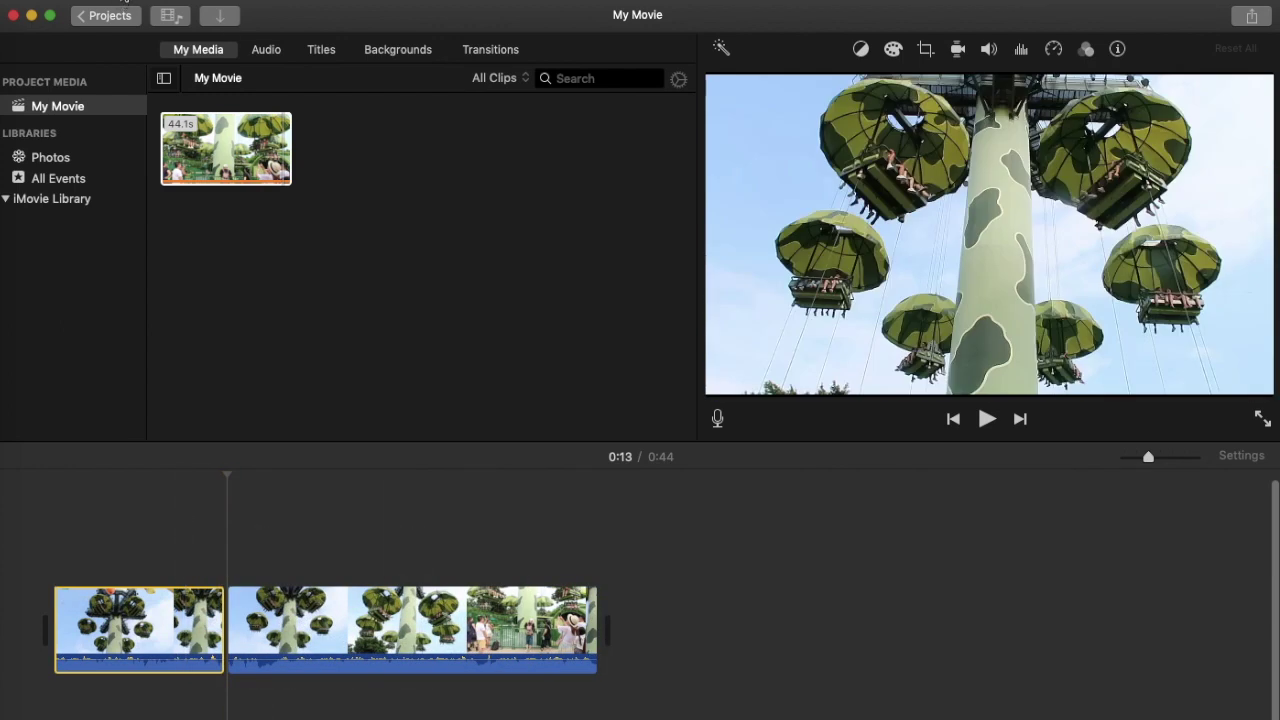
{"action": "left_click", "coordinate": [123, 8]}
{"action": "left_click", "coordinate": [150, 12]}
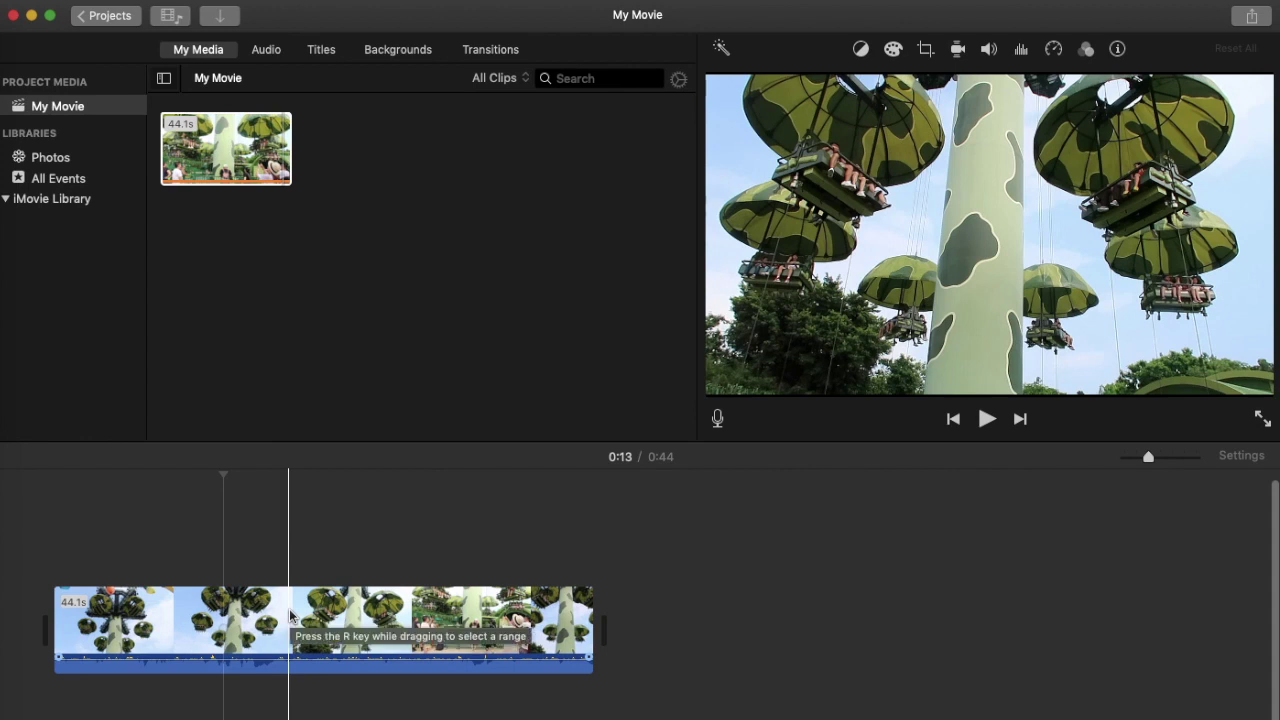
{"action": "left_click", "coordinate": [272, 608]}
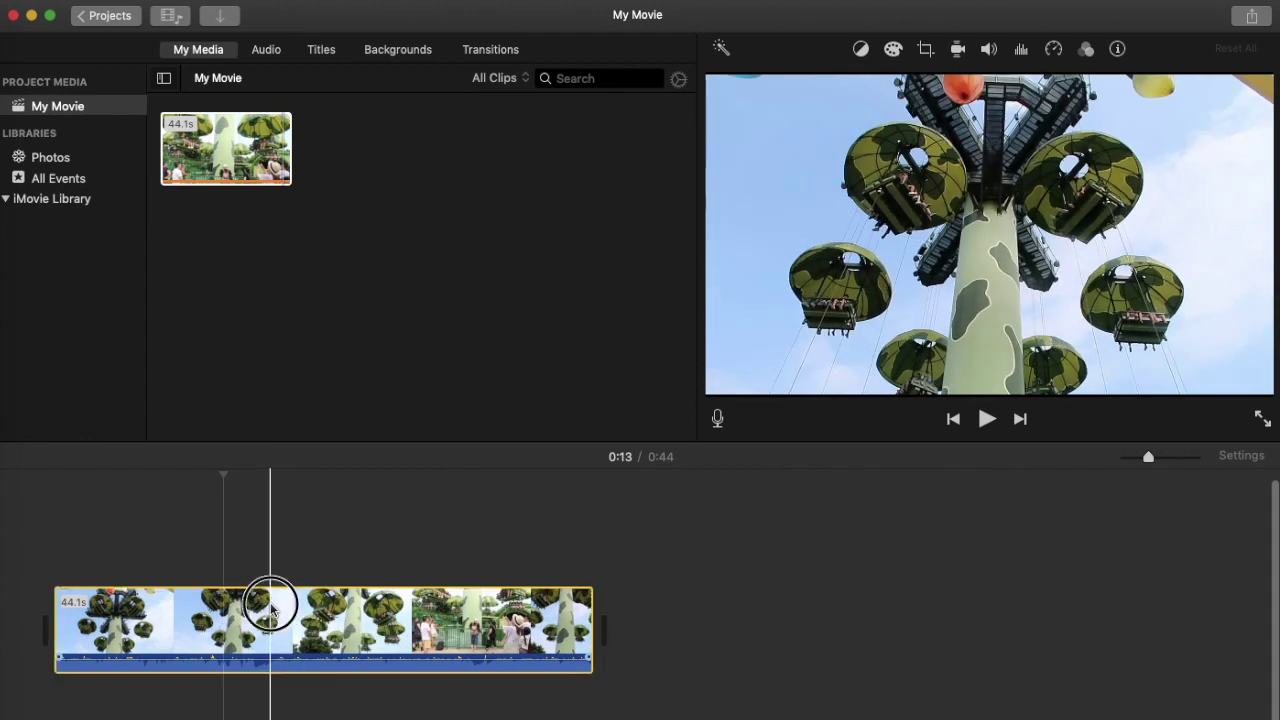
{"action": "left_click", "coordinate": [191, 612]}
{"action": "left_click", "coordinate": [801, 614]}
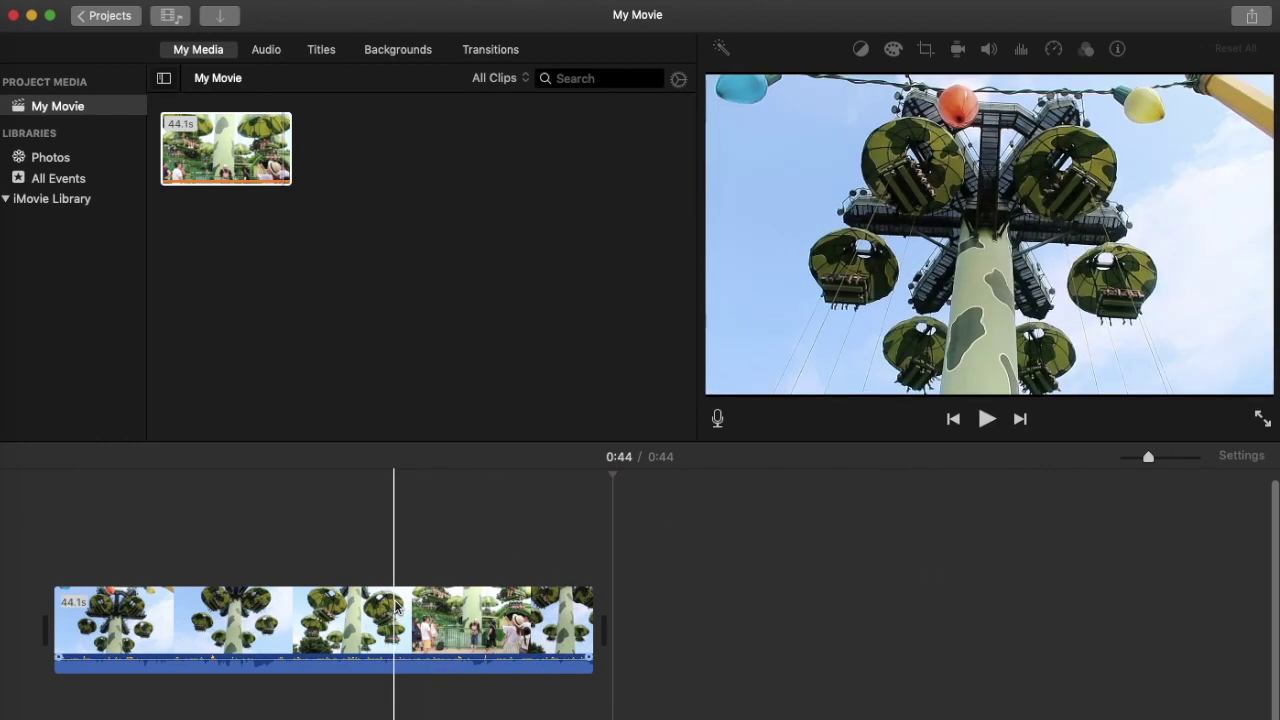
{"action": "left_click", "coordinate": [267, 597]}
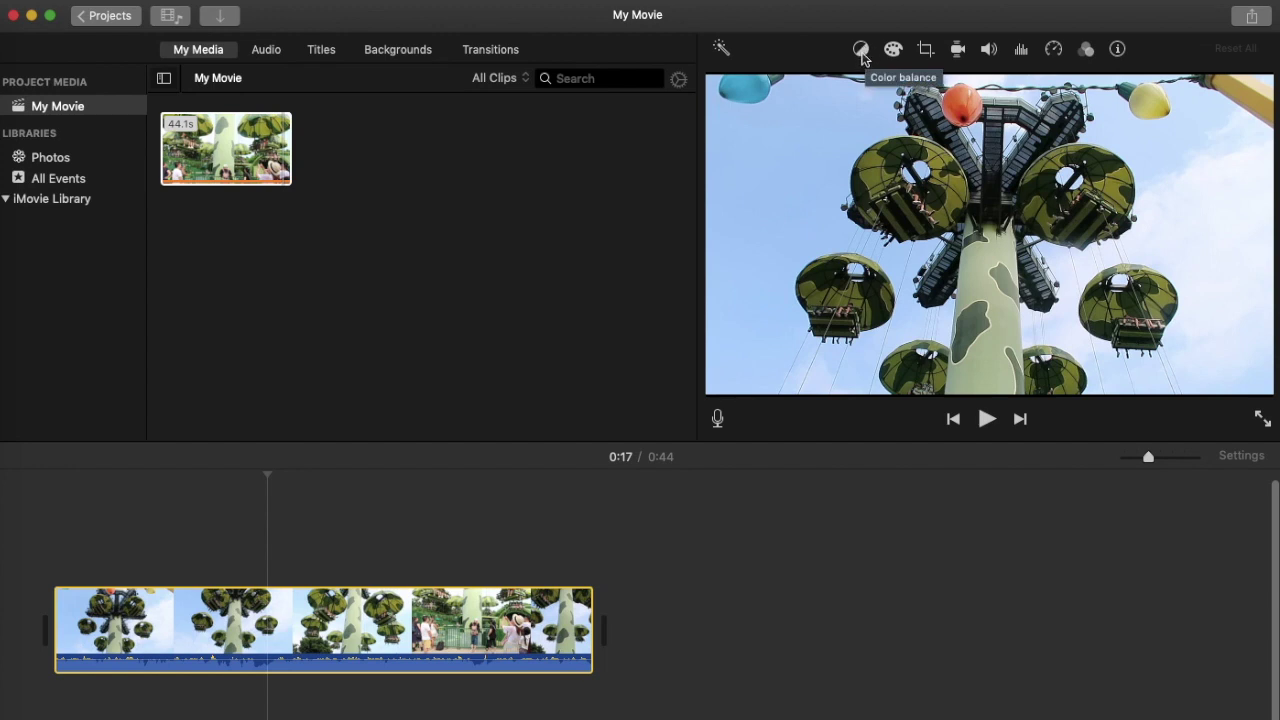
Compare colour balance and colour correction, then view stabilization and the clip's 100% volume setting
{"action": "left_click", "coordinate": [863, 51]}
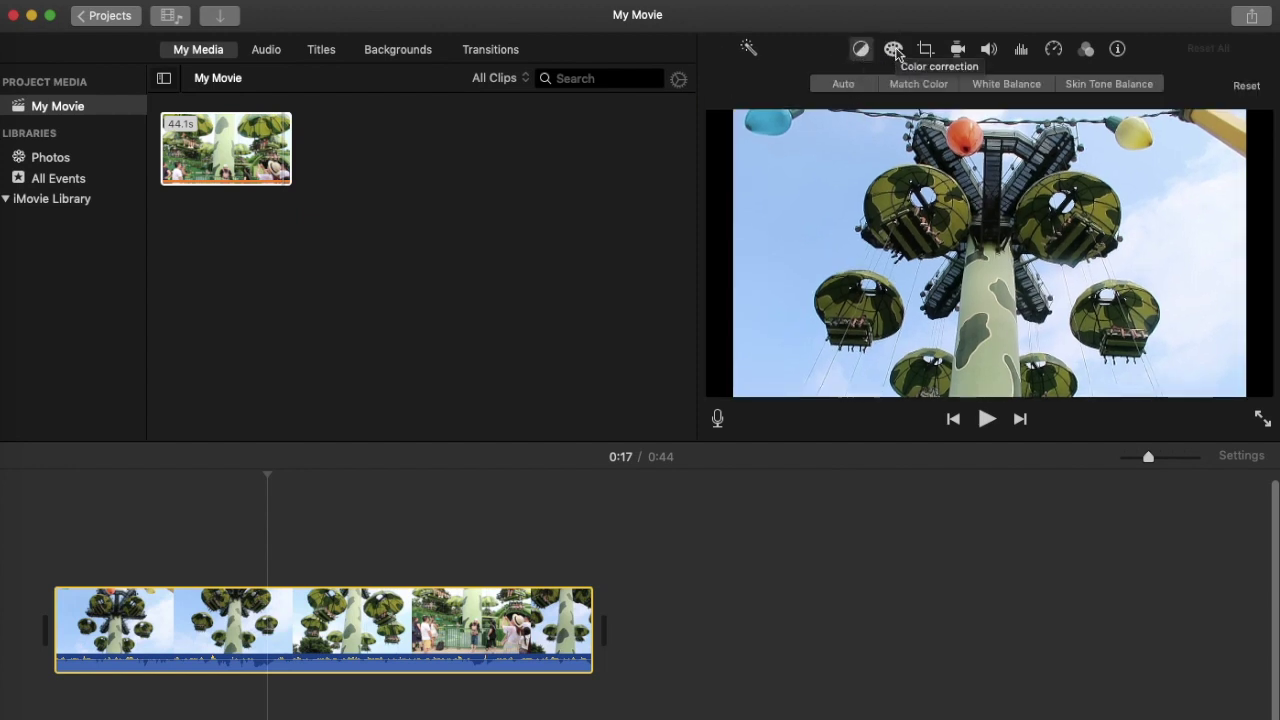
{"action": "left_click", "coordinate": [893, 49]}
{"action": "left_click", "coordinate": [862, 51]}
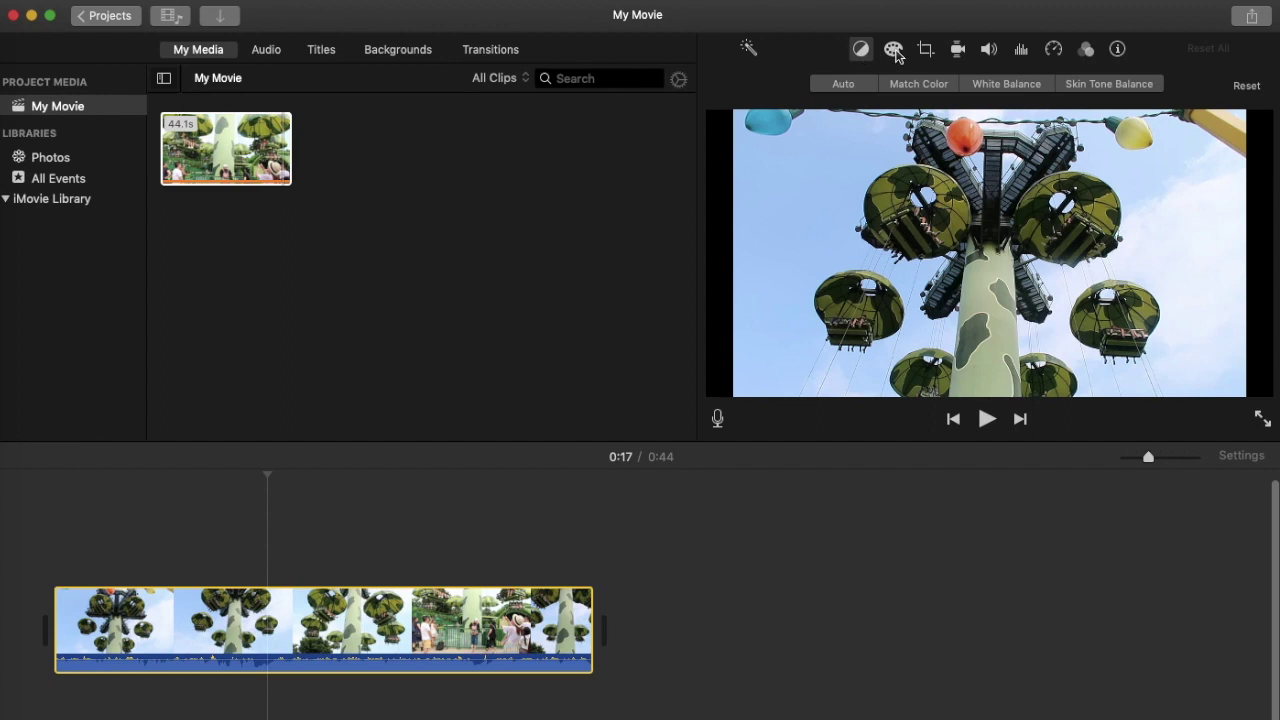
{"action": "left_click", "coordinate": [895, 52]}
{"action": "left_click", "coordinate": [860, 50]}
{"action": "left_click", "coordinate": [895, 51]}
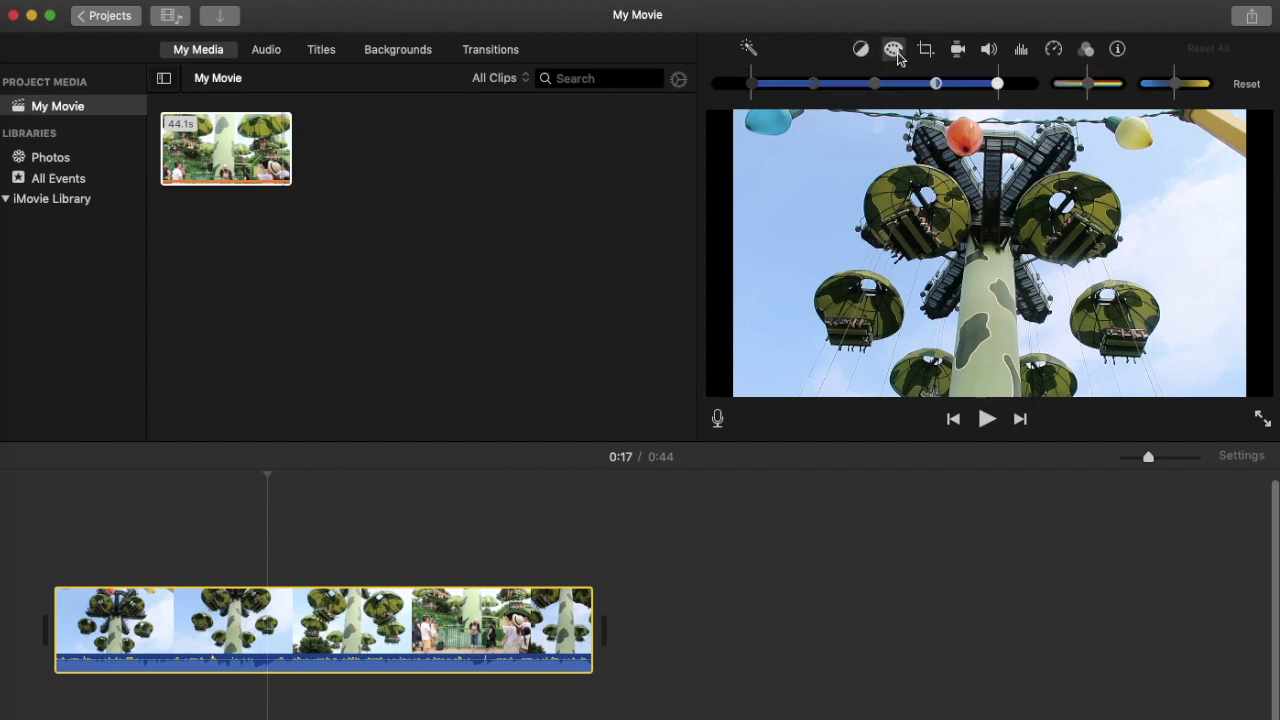
{"action": "left_click", "coordinate": [861, 49]}
{"action": "left_click", "coordinate": [893, 50]}
{"action": "left_click", "coordinate": [926, 51]}
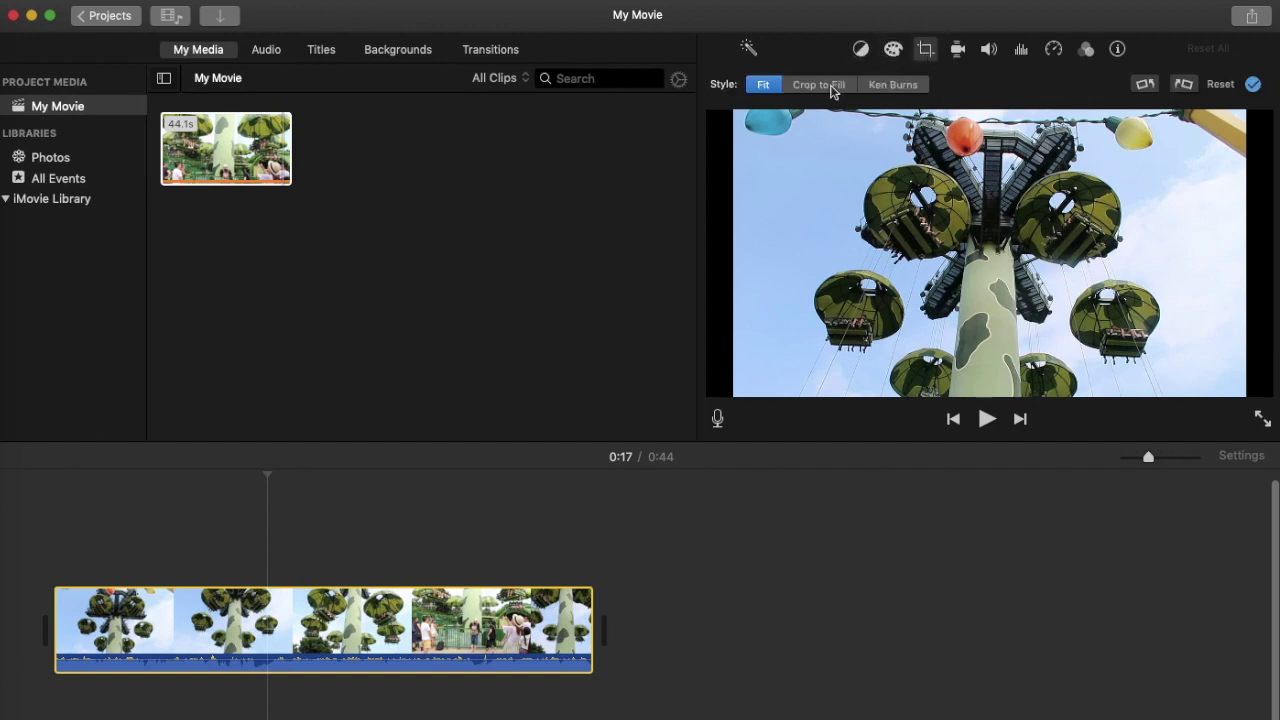
{"action": "left_click", "coordinate": [958, 50]}
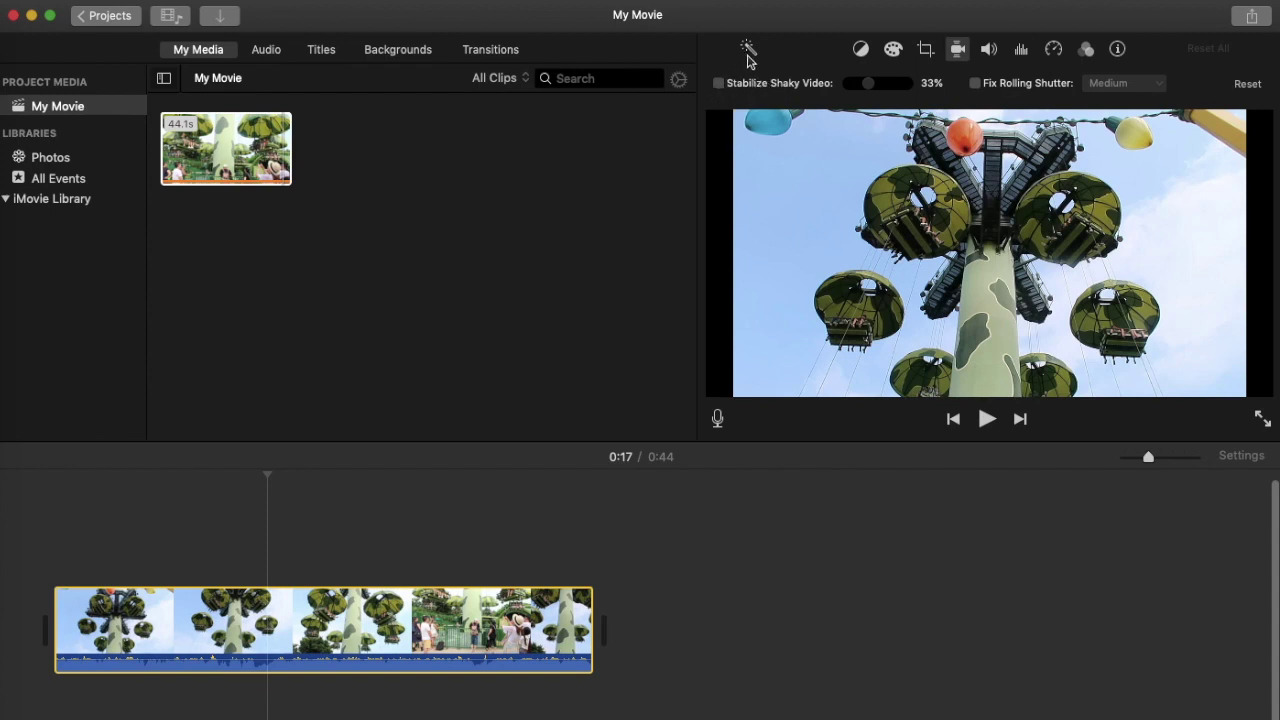
{"action": "left_click", "coordinate": [989, 50]}
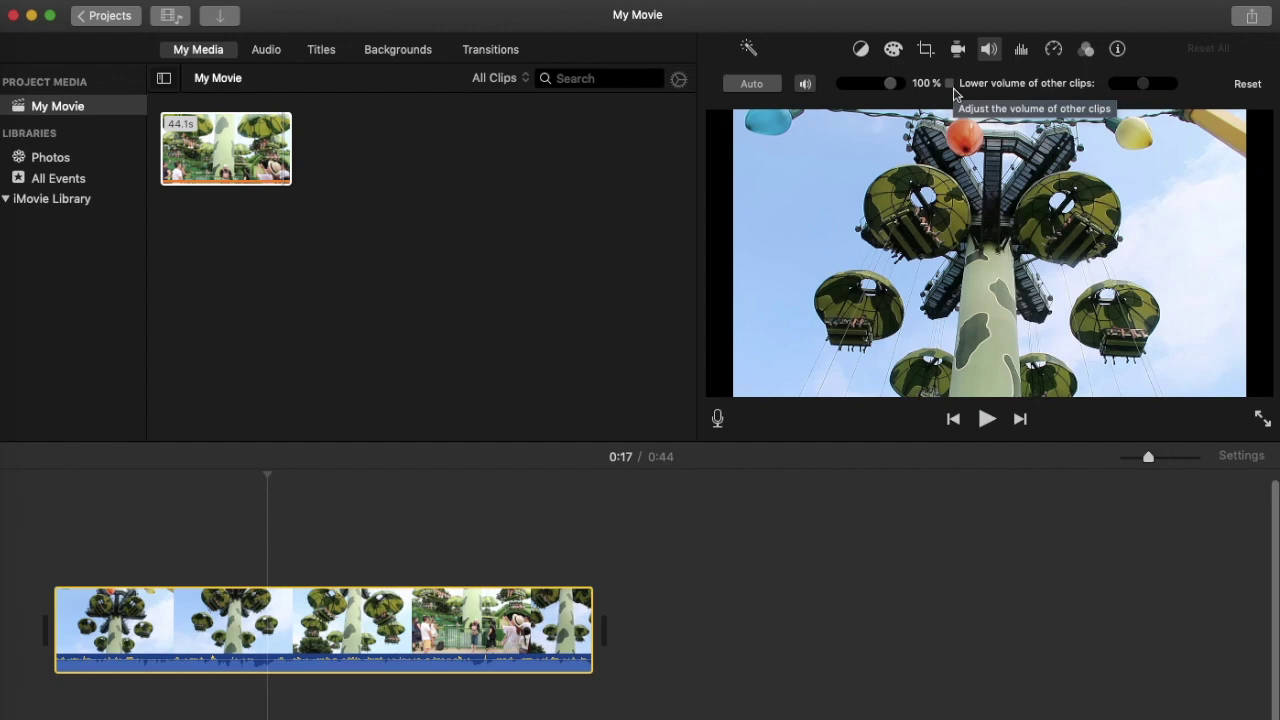
Turn on Reduce background noise for the ride clip and raise it to 100%
{"action": "left_click", "coordinate": [1021, 50]}
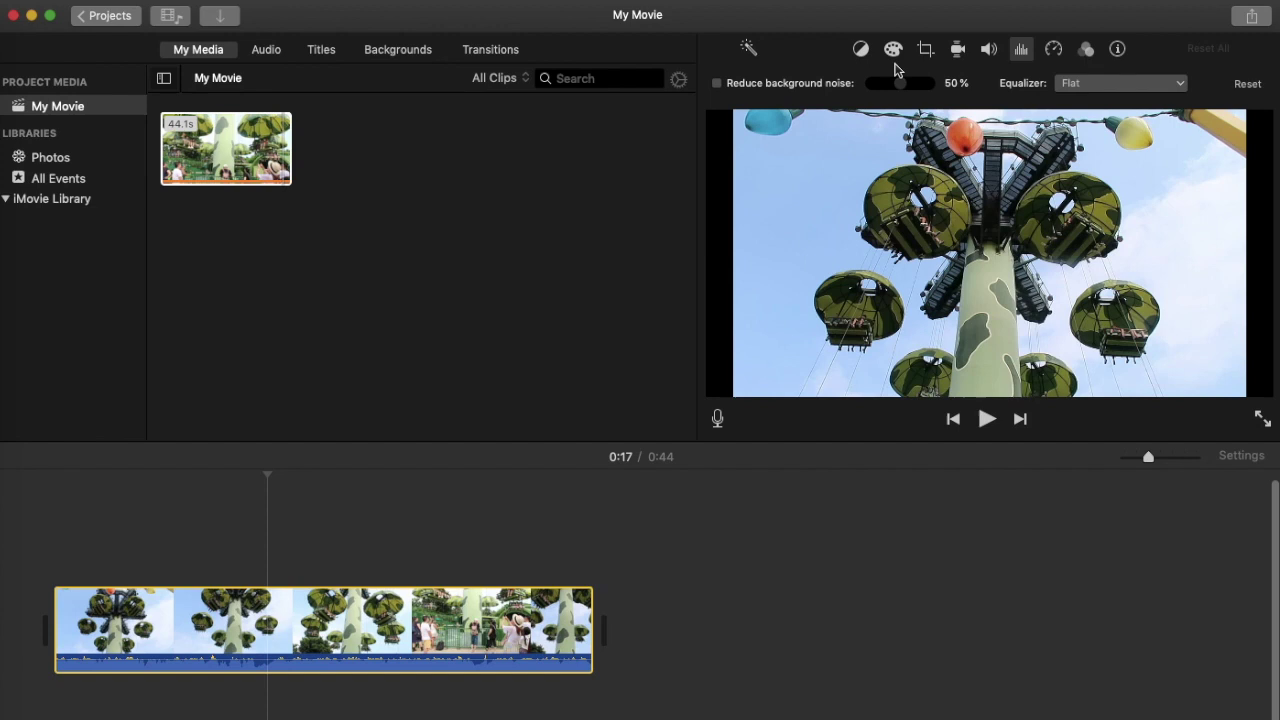
{"action": "left_click", "coordinate": [716, 84]}
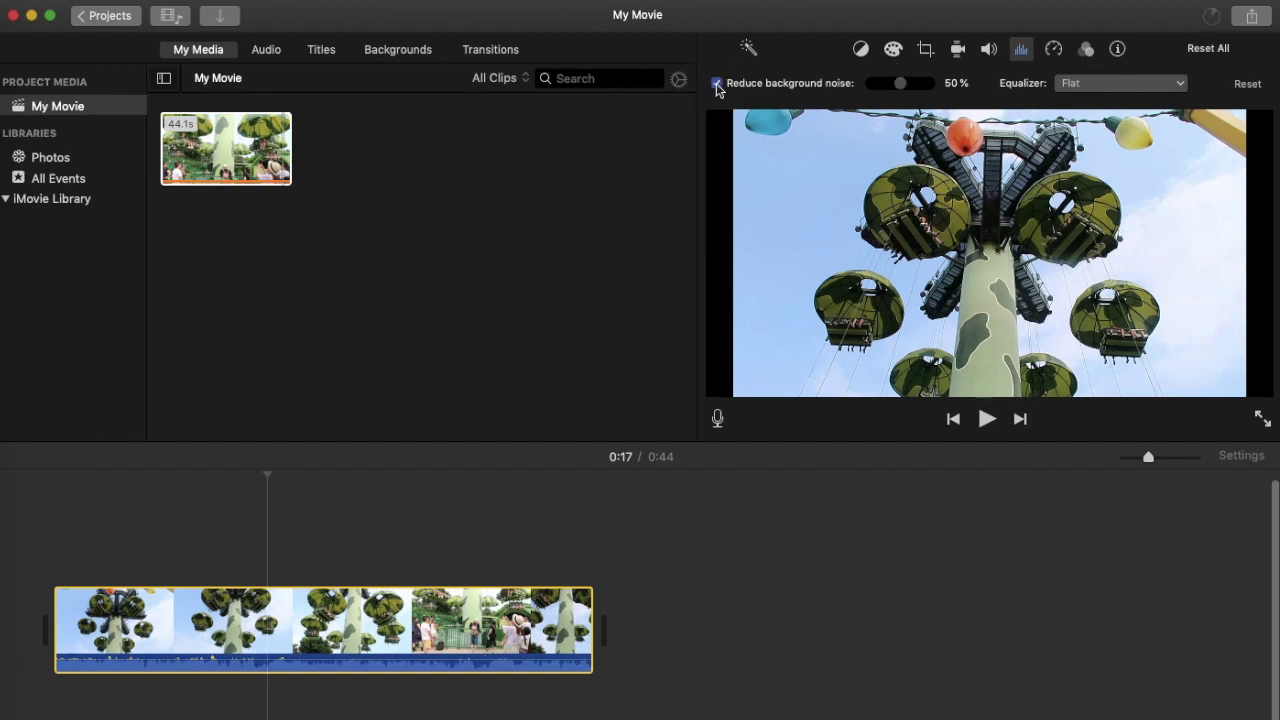
{"action": "left_click_drag", "start_coordinate": [903, 85], "coordinate": [952, 86]}
Check the Equalizer, Speed and Audio Effect menus, keeping Flat, Normal and no effect, then view clip info
{"action": "left_click", "coordinate": [1077, 86]}
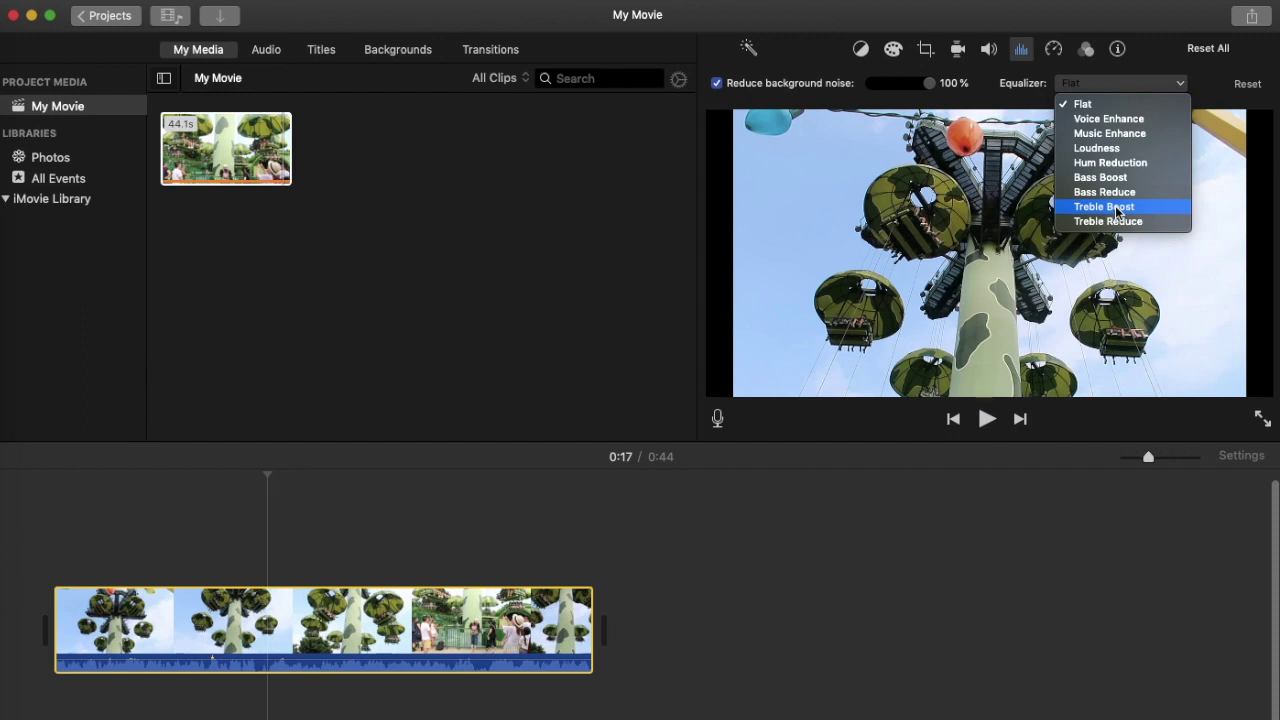
{"action": "left_click", "coordinate": [1054, 49]}
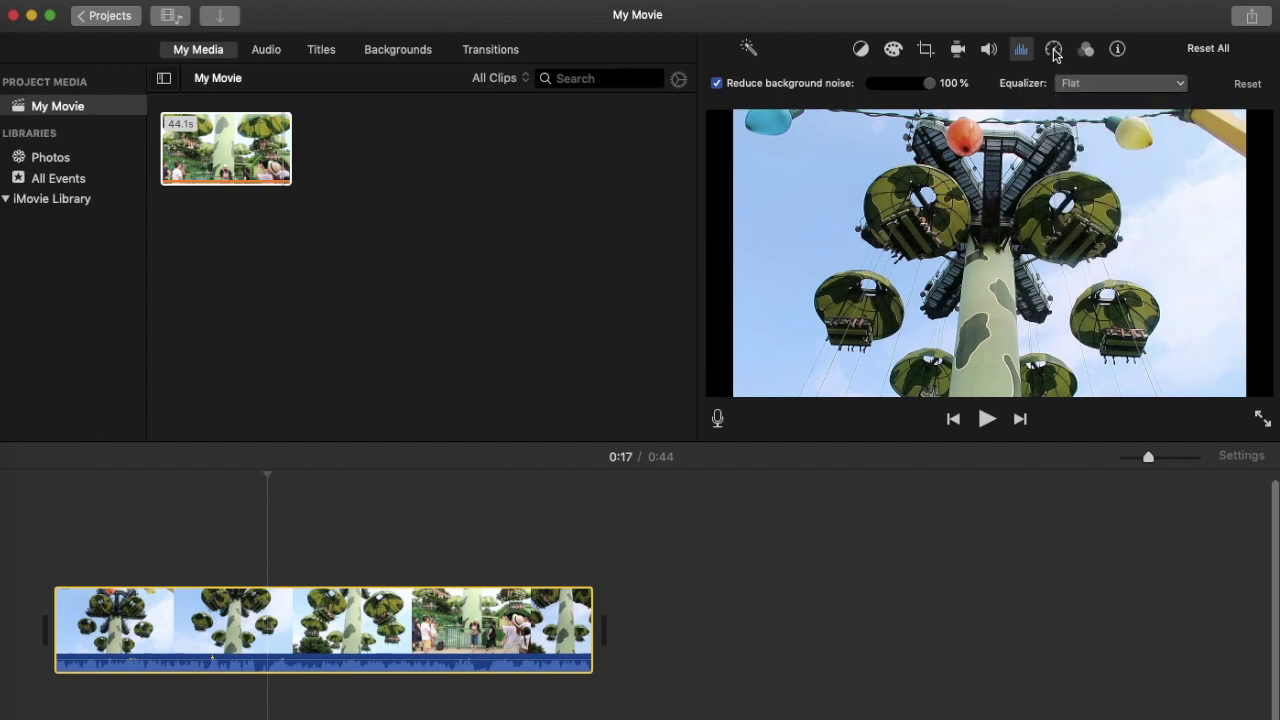
{"action": "left_click", "coordinate": [1055, 50]}
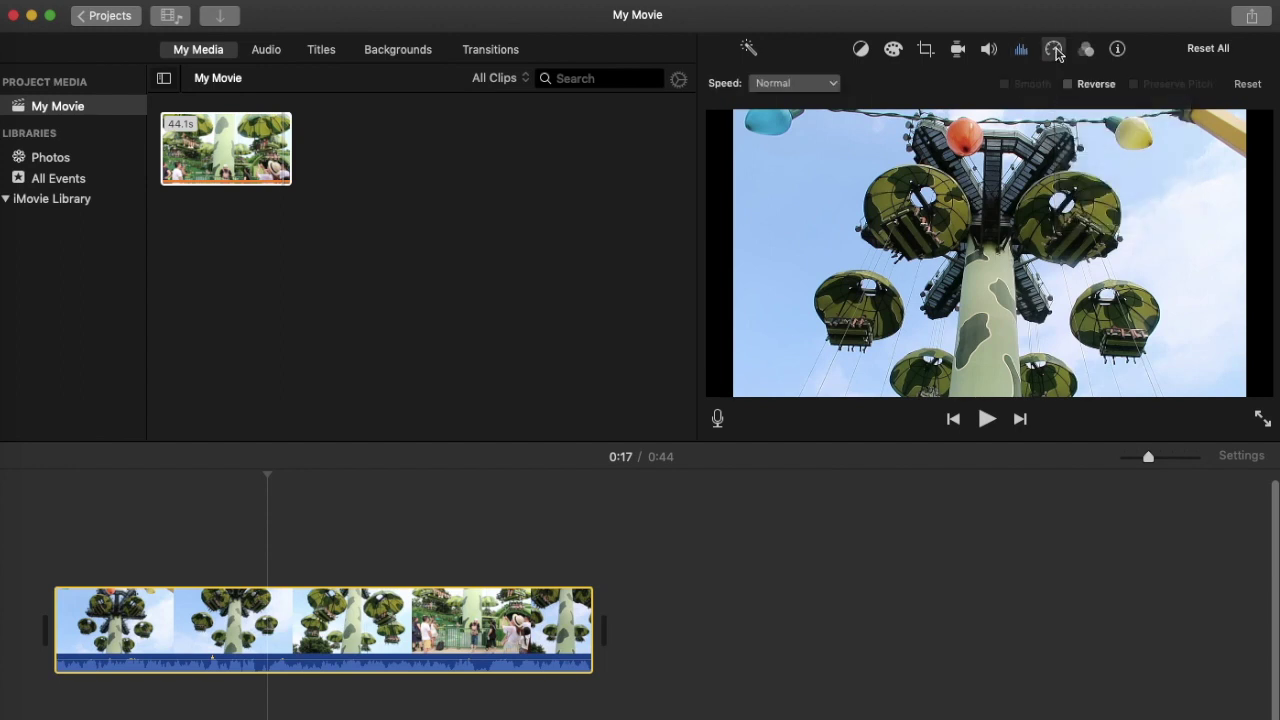
{"action": "left_click", "coordinate": [791, 84]}
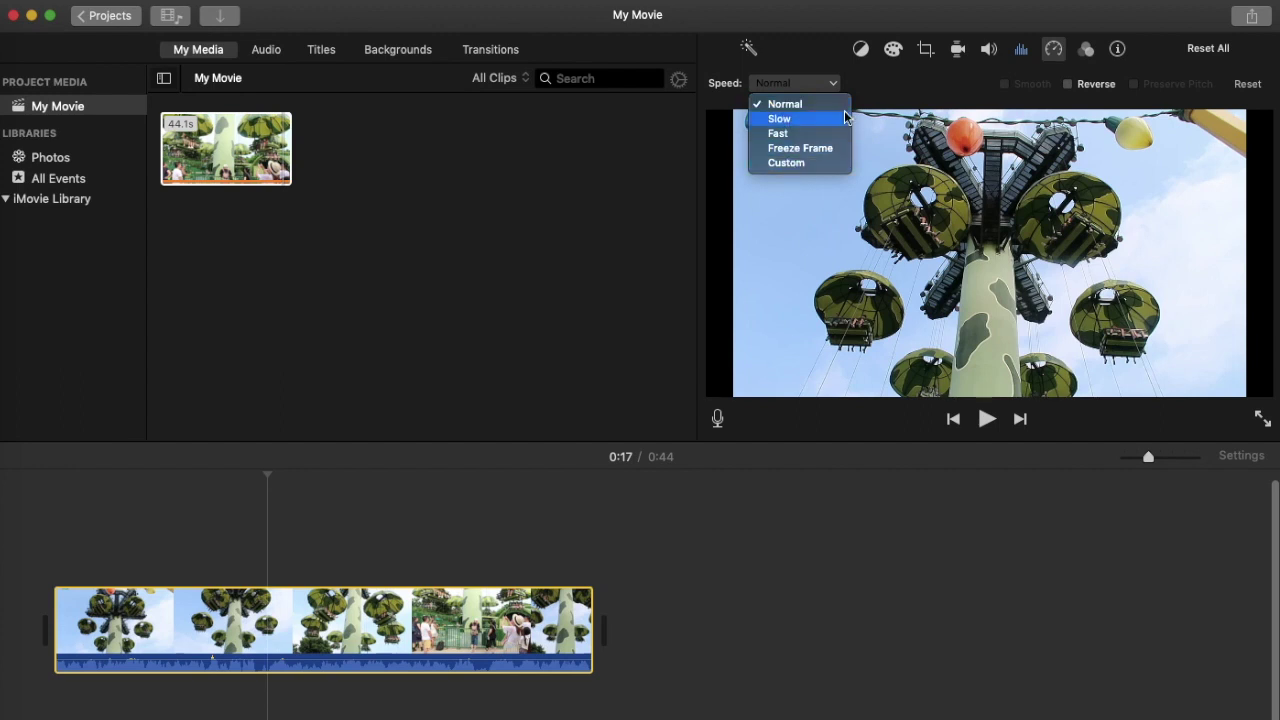
{"action": "left_click", "coordinate": [1090, 55]}
{"action": "left_click", "coordinate": [1090, 55]}
{"action": "left_click", "coordinate": [1086, 84]}
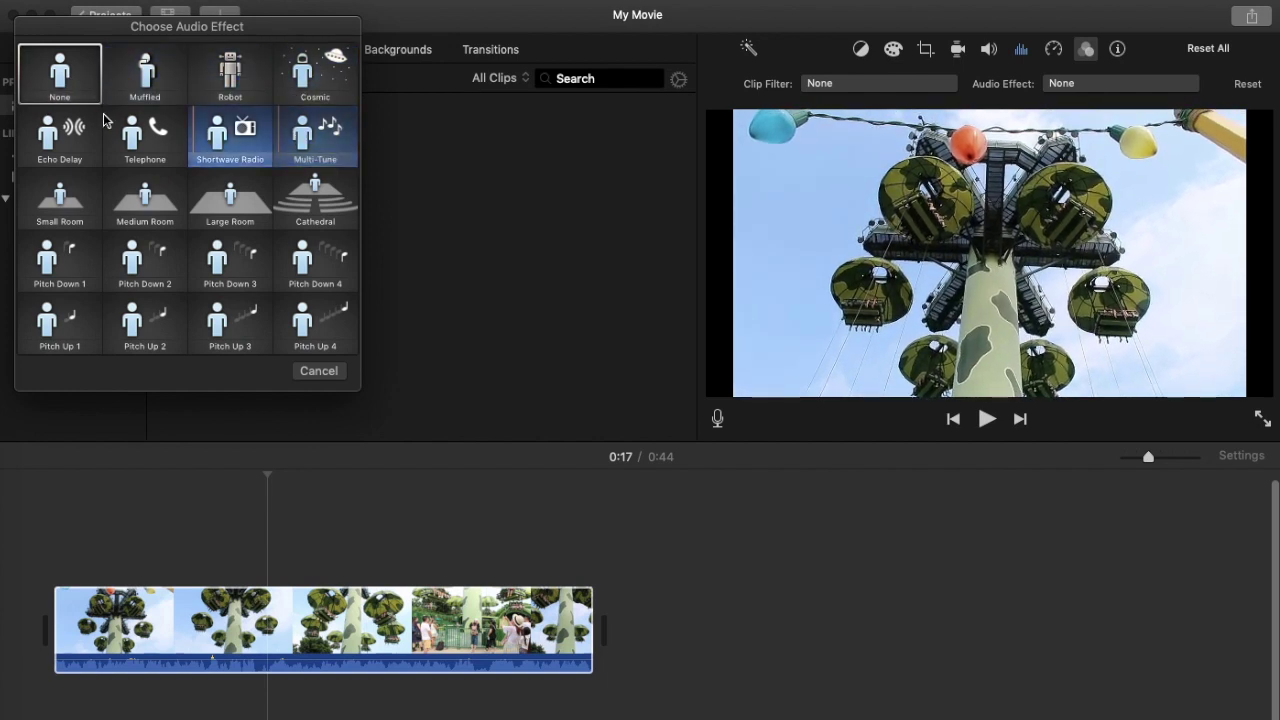
{"action": "left_click", "coordinate": [319, 370]}
{"action": "left_click", "coordinate": [1119, 49]}
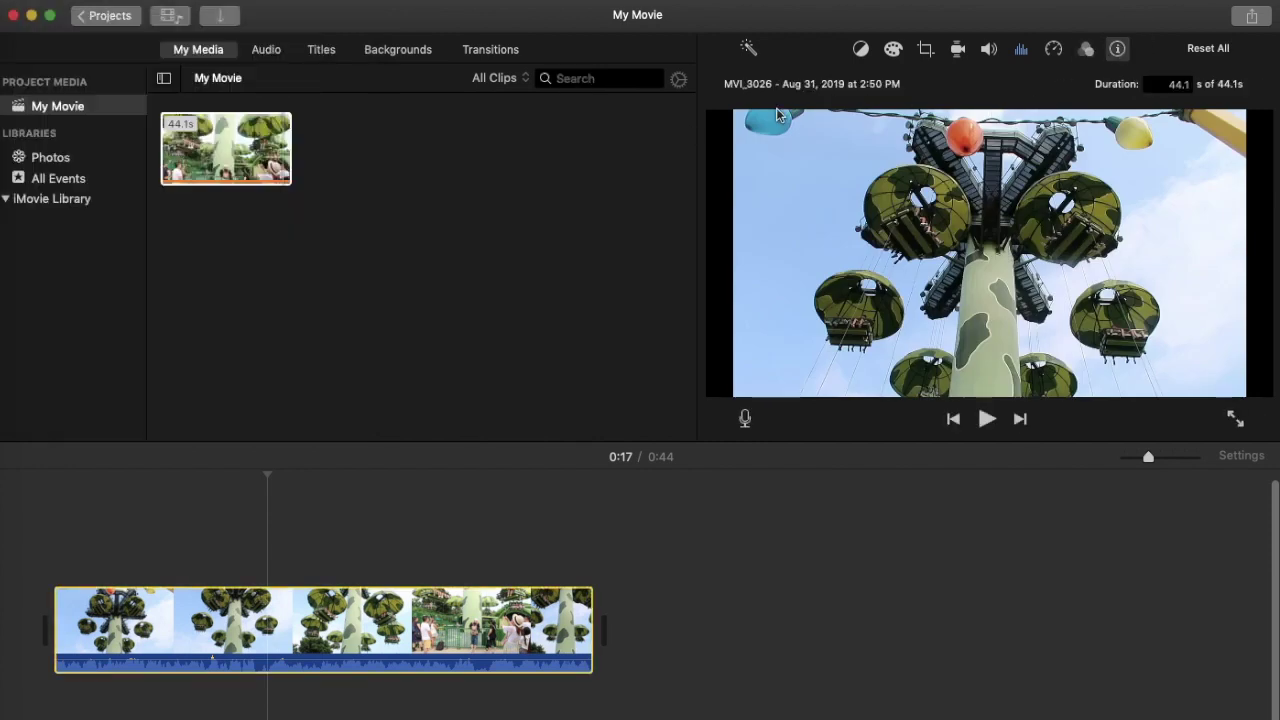
Lay the 58.5s Travel theme music under the ride clip and add a Reveal title at the start
{"action": "left_click", "coordinate": [1086, 50]}
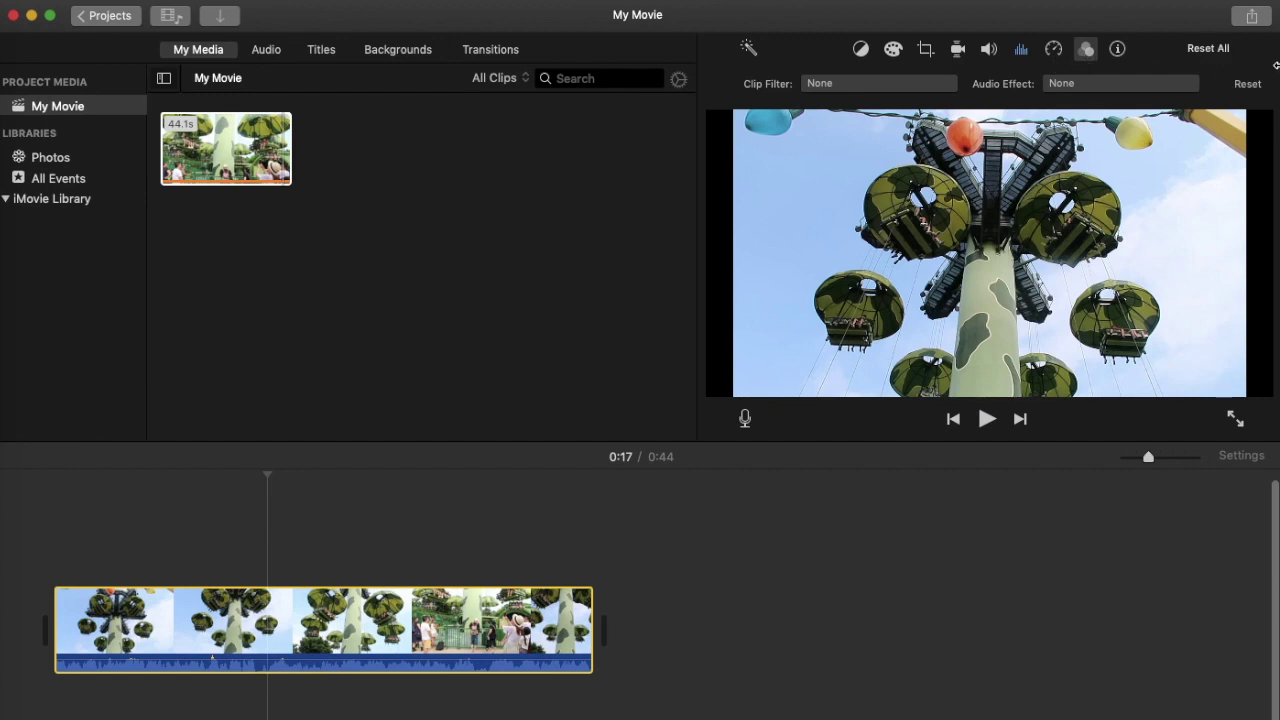
{"action": "left_click", "coordinate": [268, 50]}
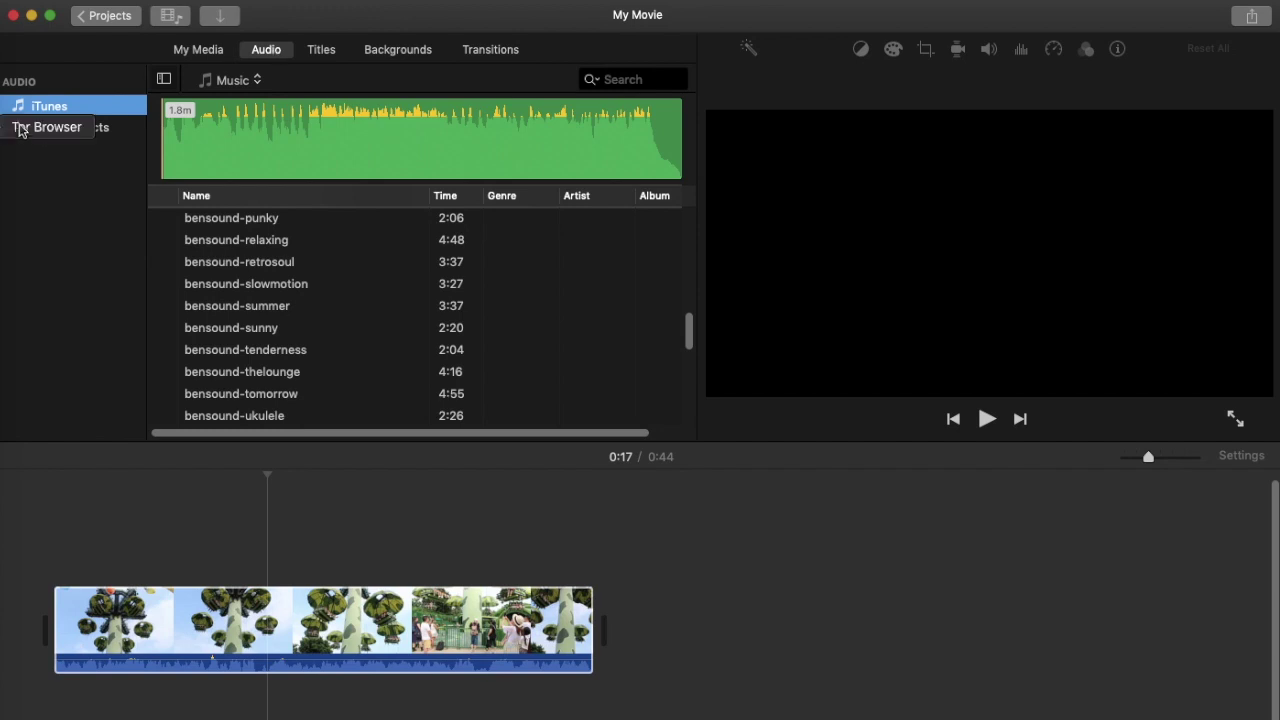
{"action": "left_click", "coordinate": [48, 129]}
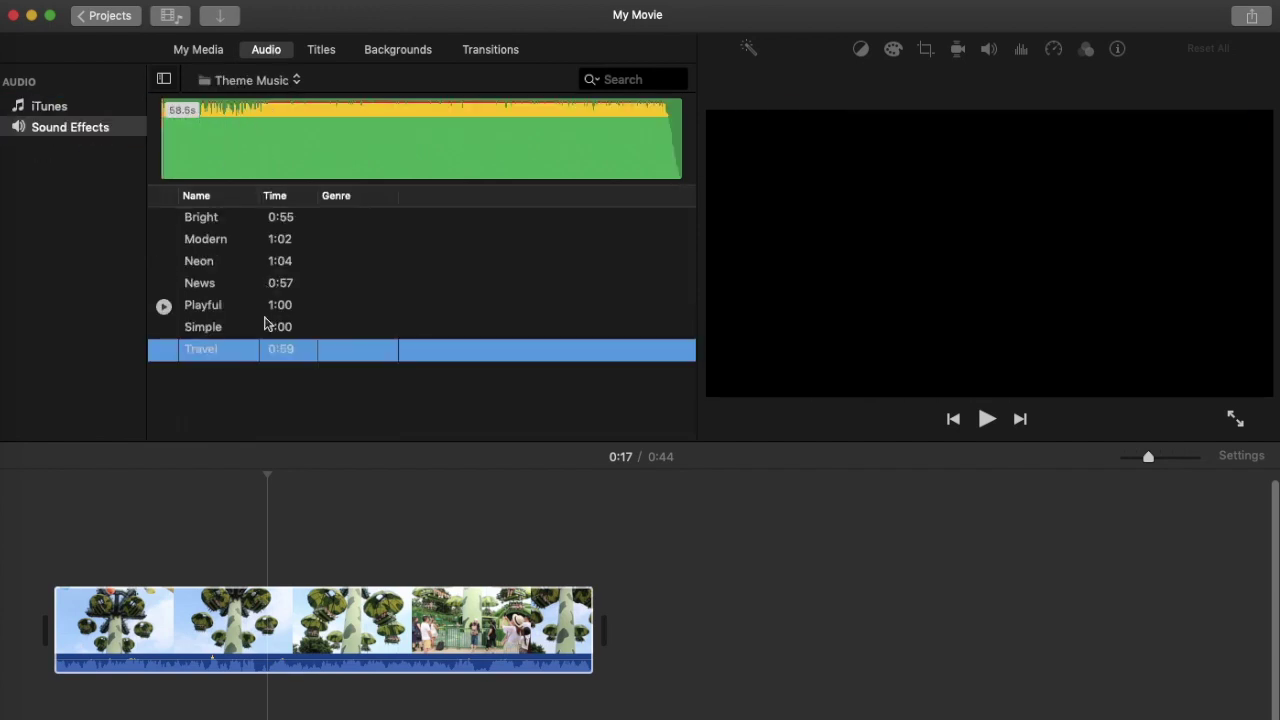
{"action": "left_click_drag", "start_coordinate": [226, 350], "coordinate": [96, 692]}
{"action": "left_click_drag", "start_coordinate": [61, 711], "coordinate": [47, 712]}
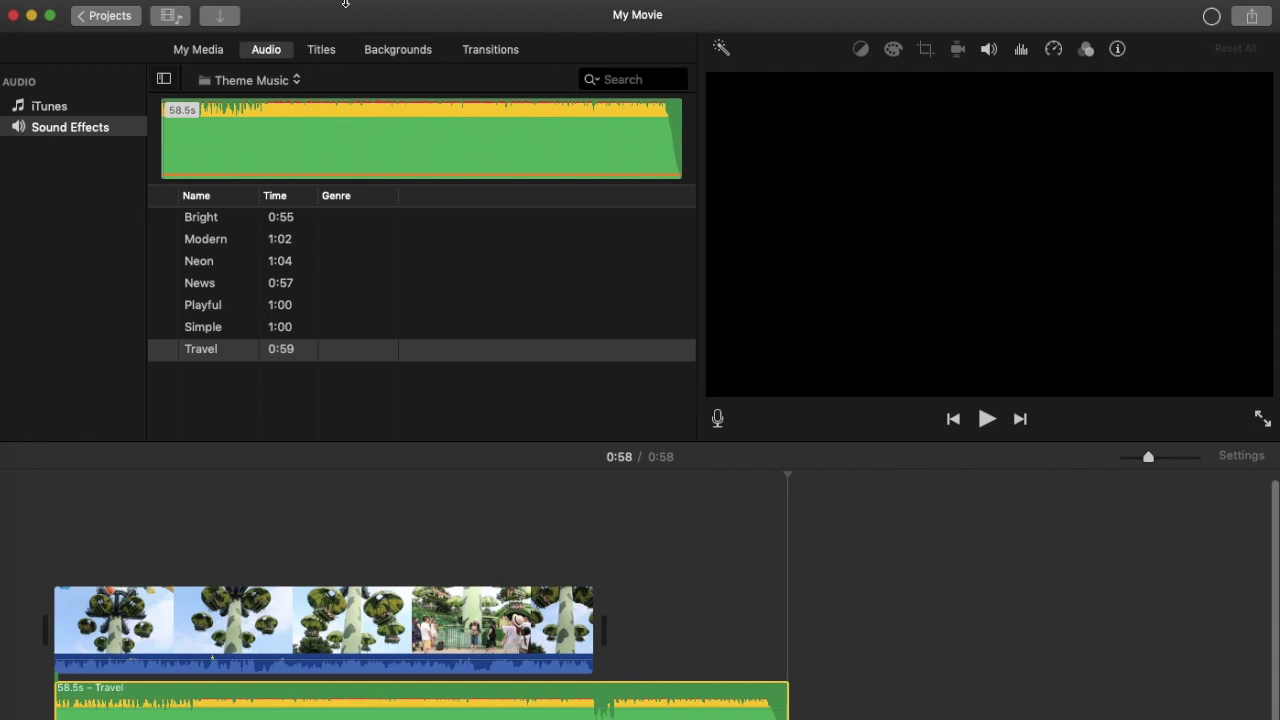
{"action": "left_click", "coordinate": [322, 50]}
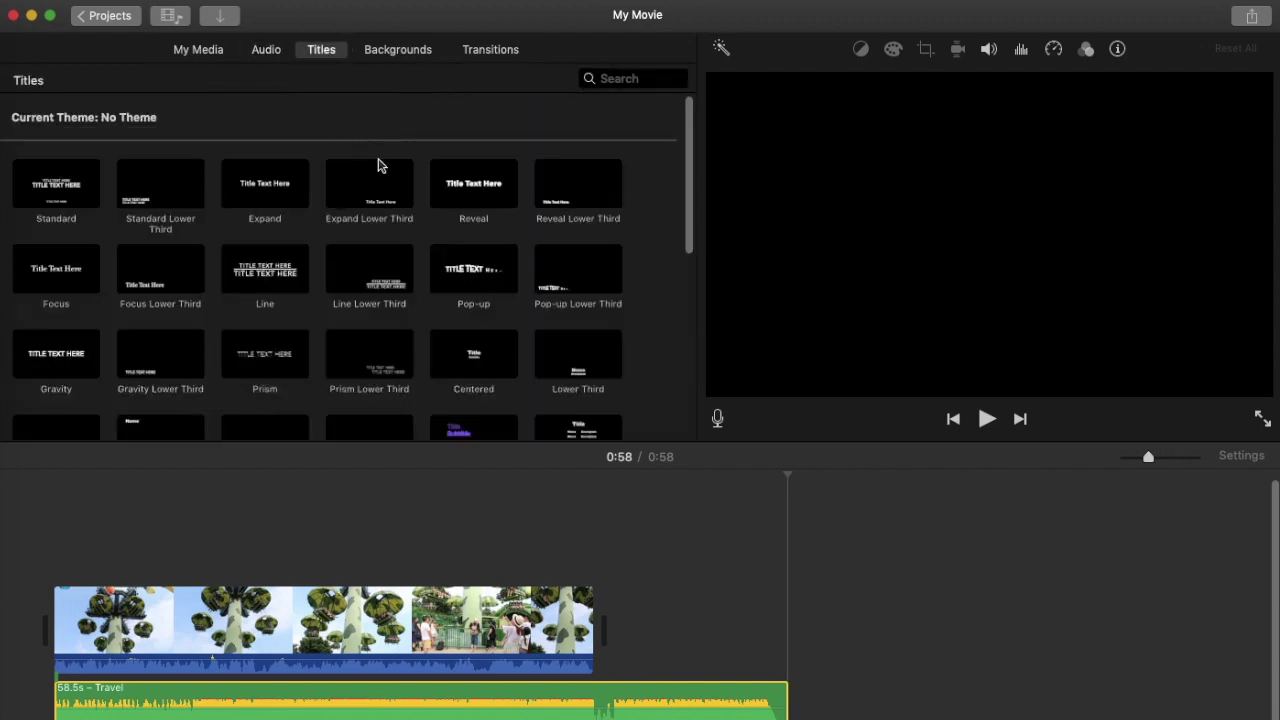
{"action": "left_click_drag", "start_coordinate": [464, 183], "coordinate": [58, 560]}
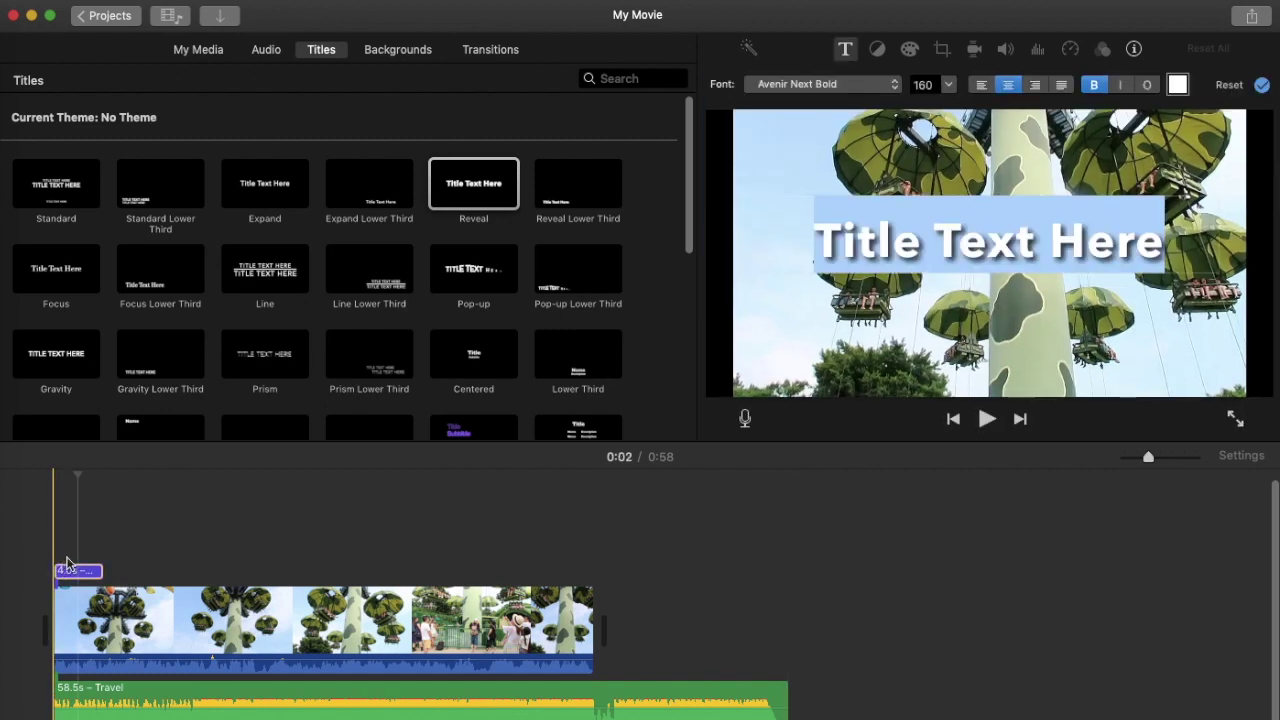
Replace the Reveal title's placeholder text with "hi just a test"
{"action": "left_click", "coordinate": [1137, 241]}
{"action": "left_click_drag", "start_coordinate": [1161, 245], "coordinate": [826, 268]}
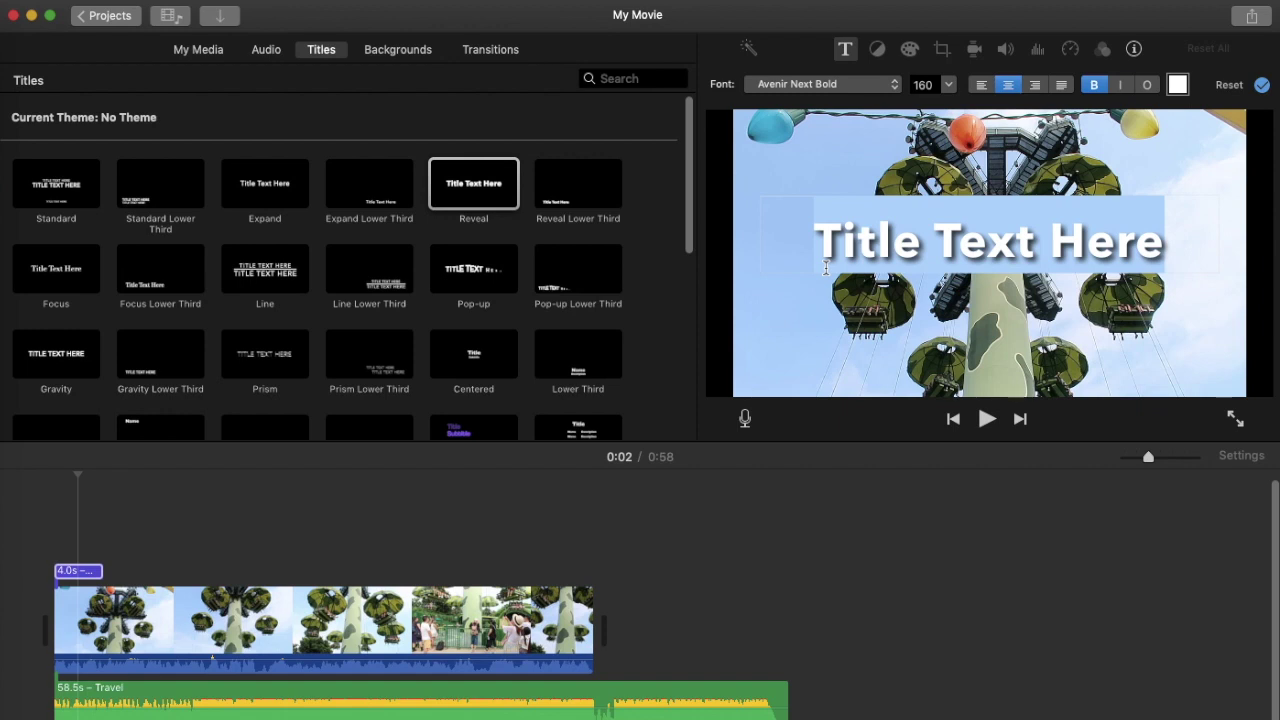
{"action": "type", "text": "hi just a test"}
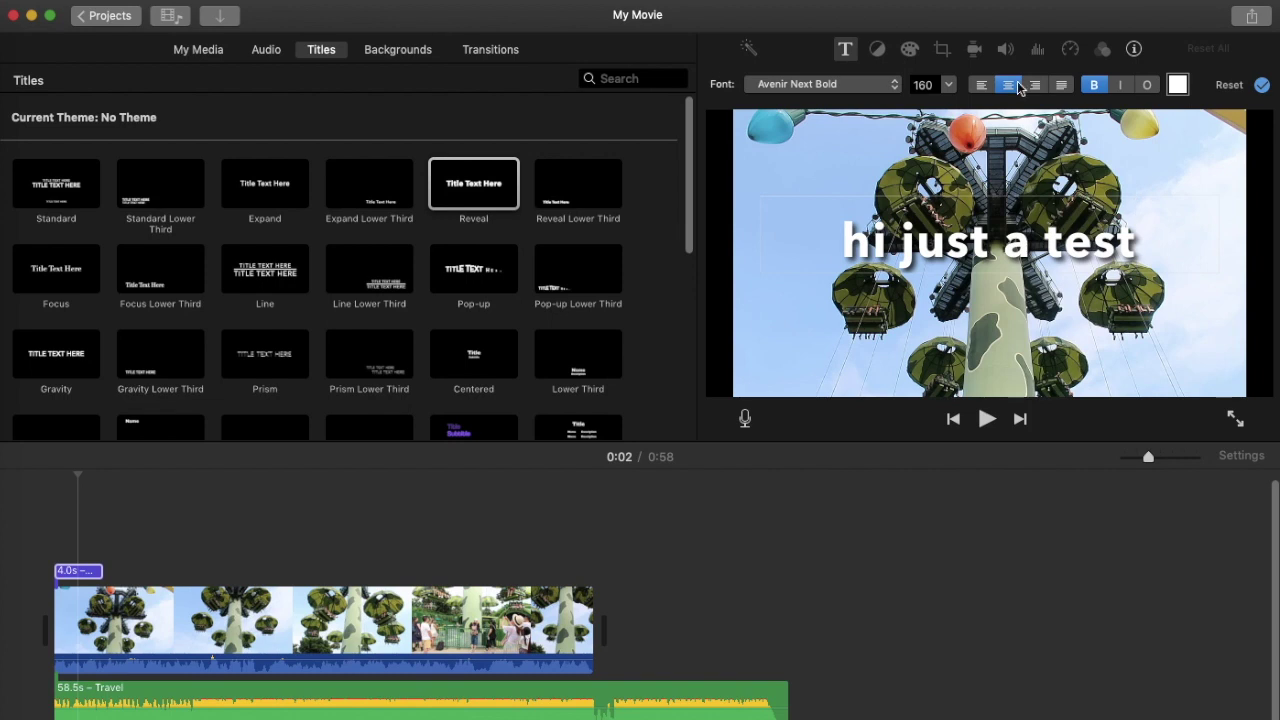
Make the title text red and set its font size to 146
{"action": "left_click", "coordinate": [1177, 84]}
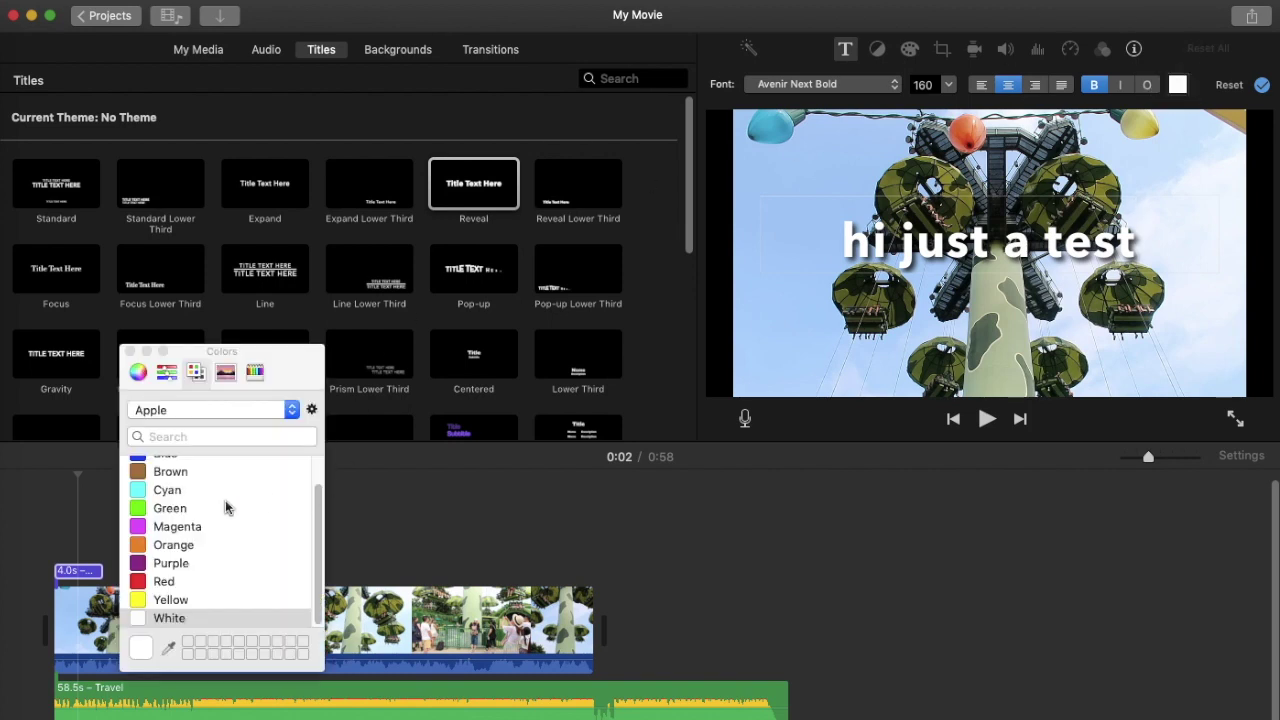
{"action": "left_click", "coordinate": [142, 581]}
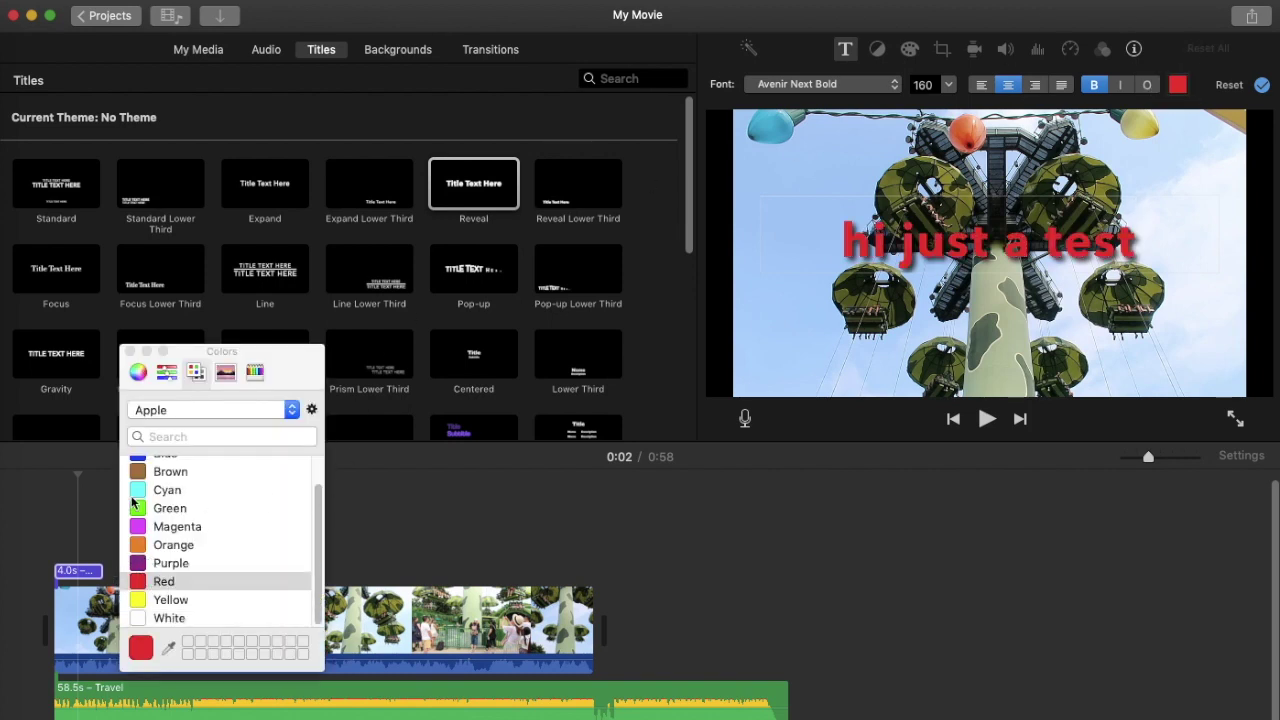
{"action": "left_click", "coordinate": [125, 351]}
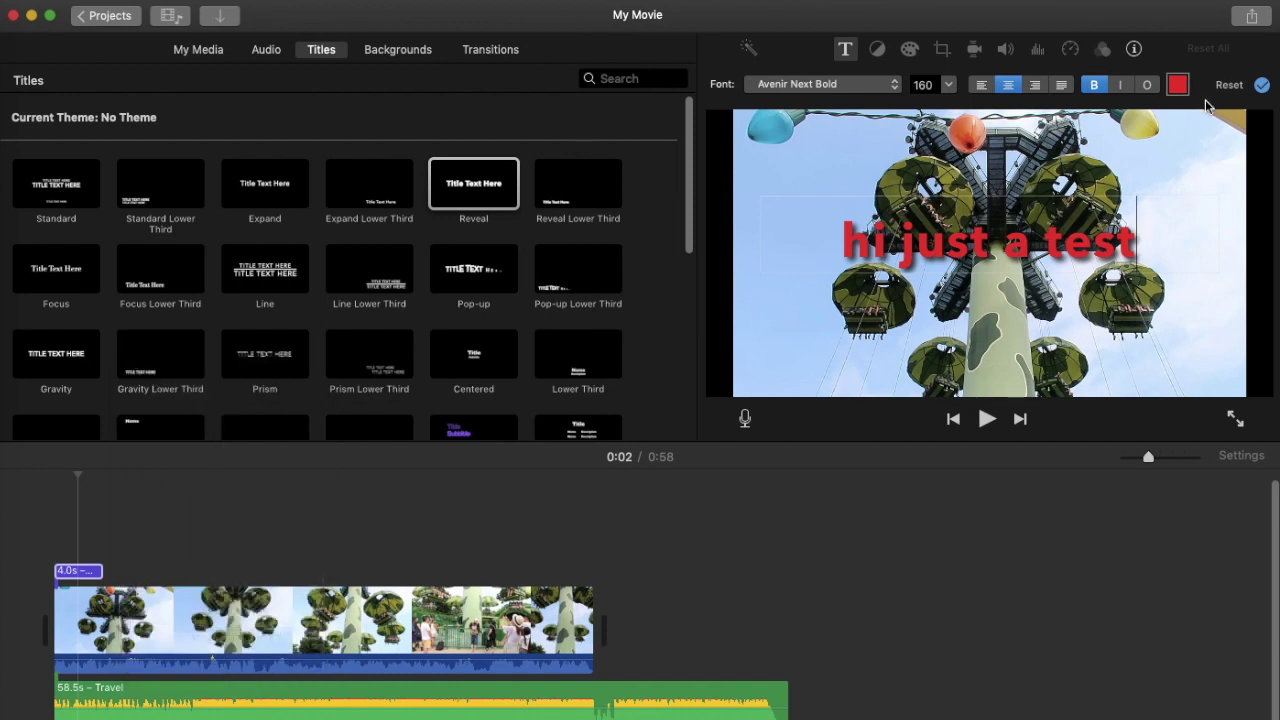
{"action": "left_click", "coordinate": [950, 88]}
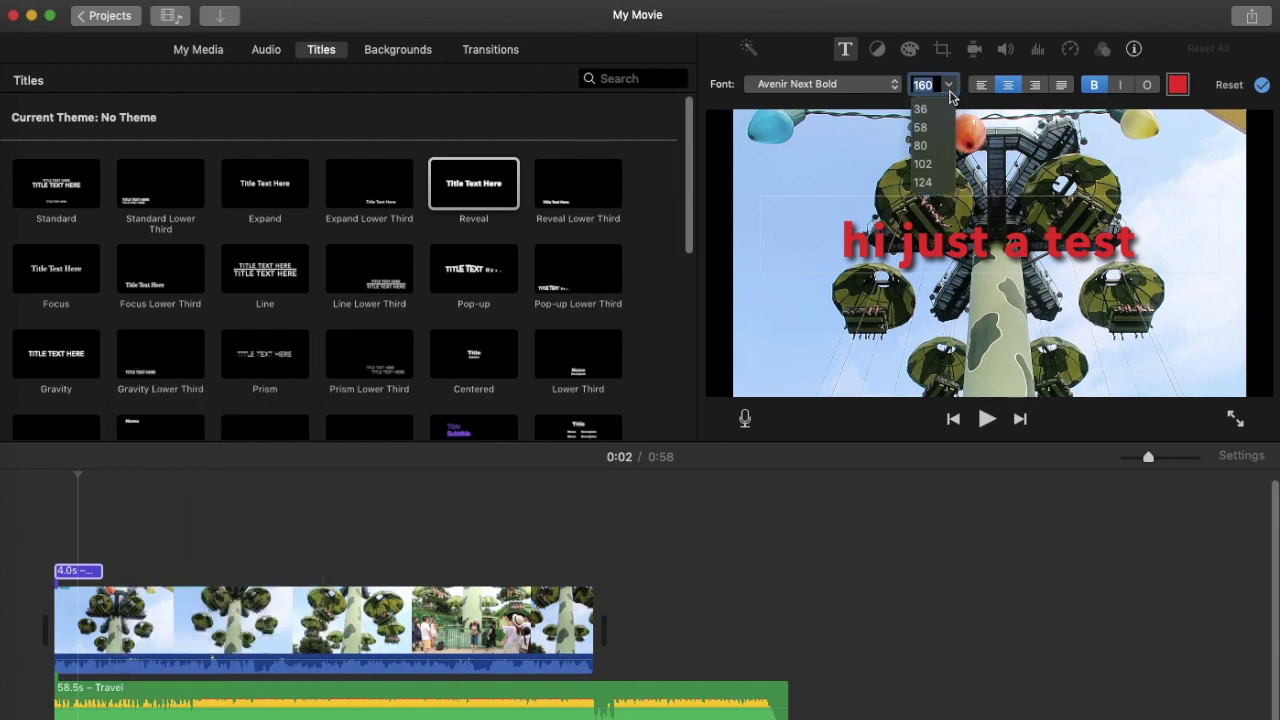
{"action": "left_click", "coordinate": [932, 168]}
{"action": "left_click", "coordinate": [947, 86]}
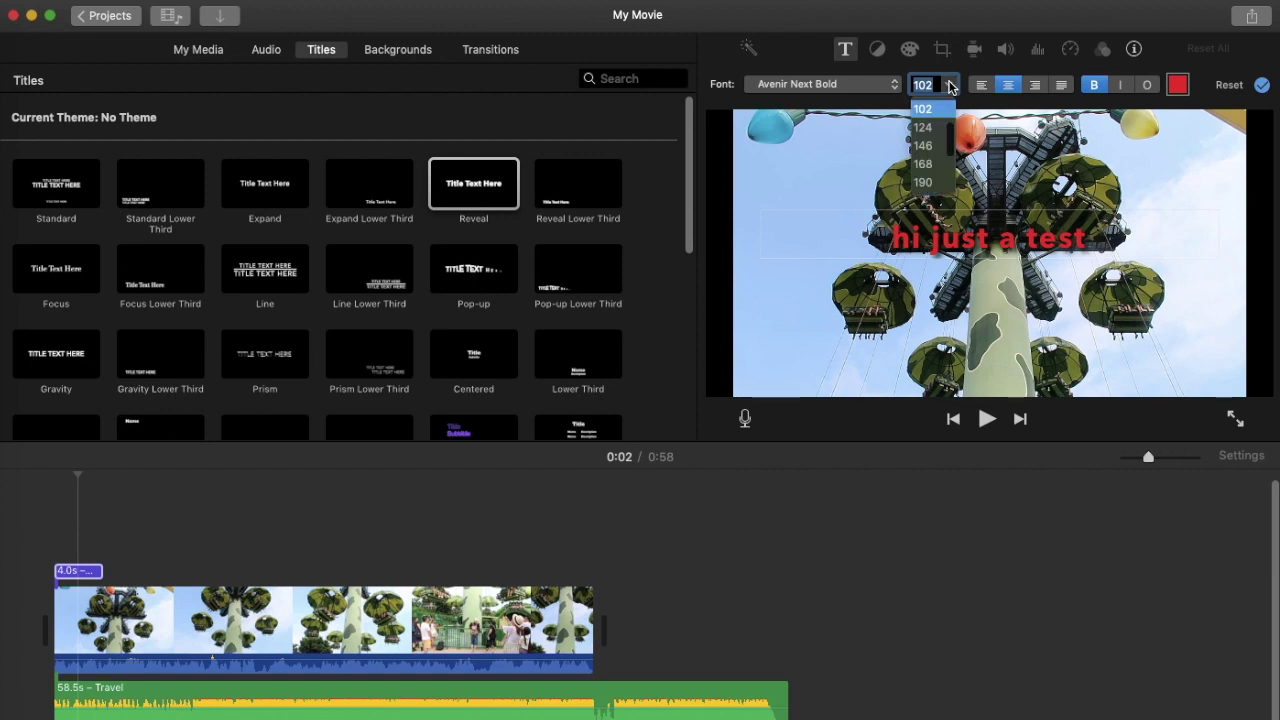
{"action": "left_click", "coordinate": [925, 146]}
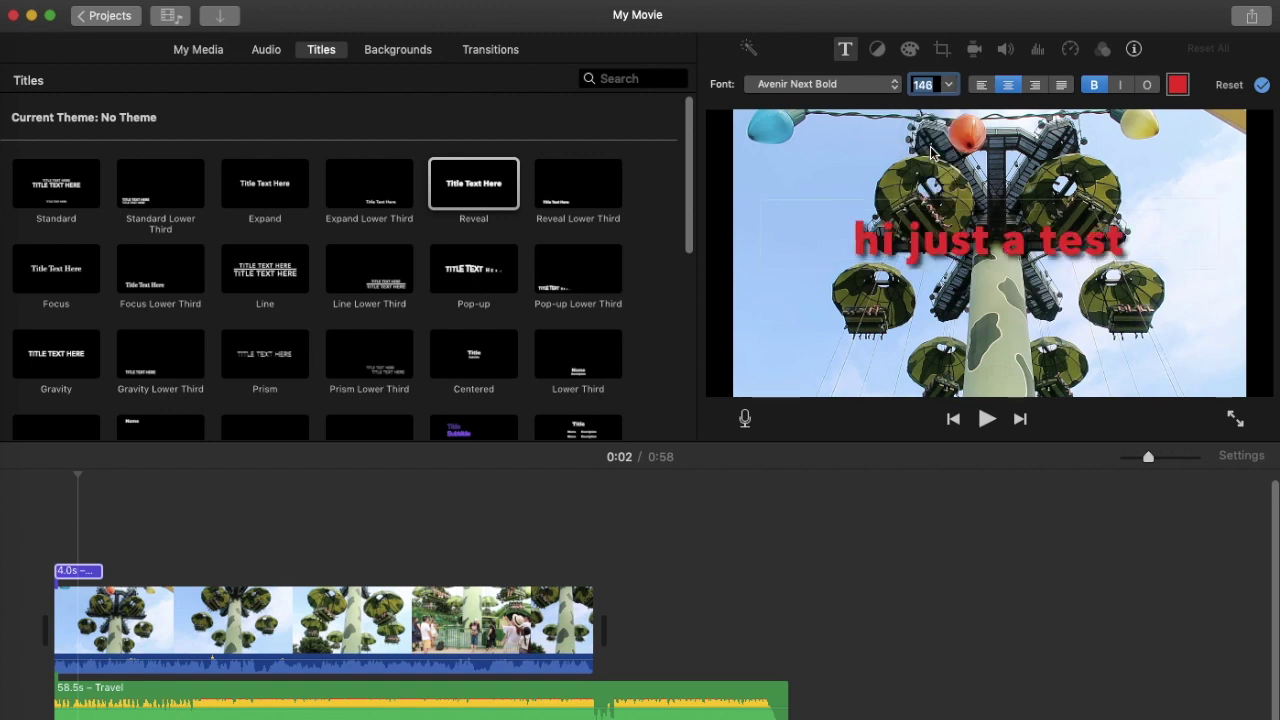
Restyle the title text in Zapfino and leave title editing
{"action": "left_click", "coordinate": [891, 86]}
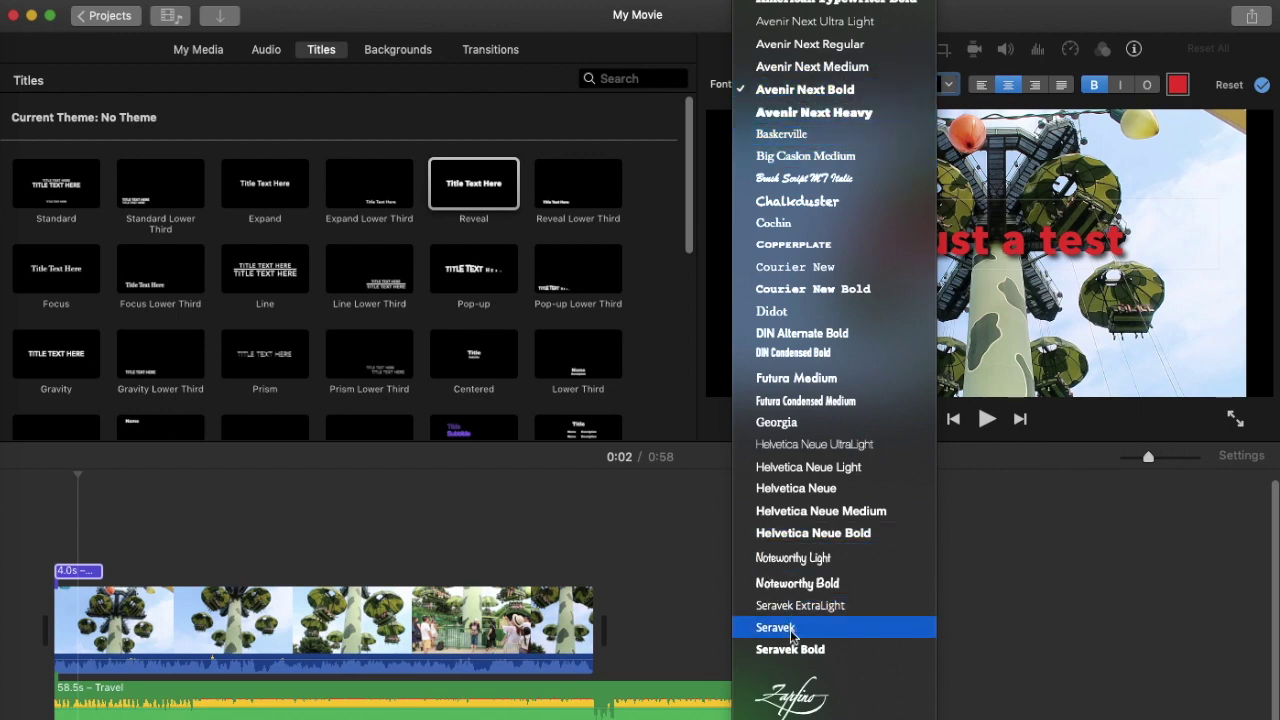
{"action": "left_click", "coordinate": [792, 695]}
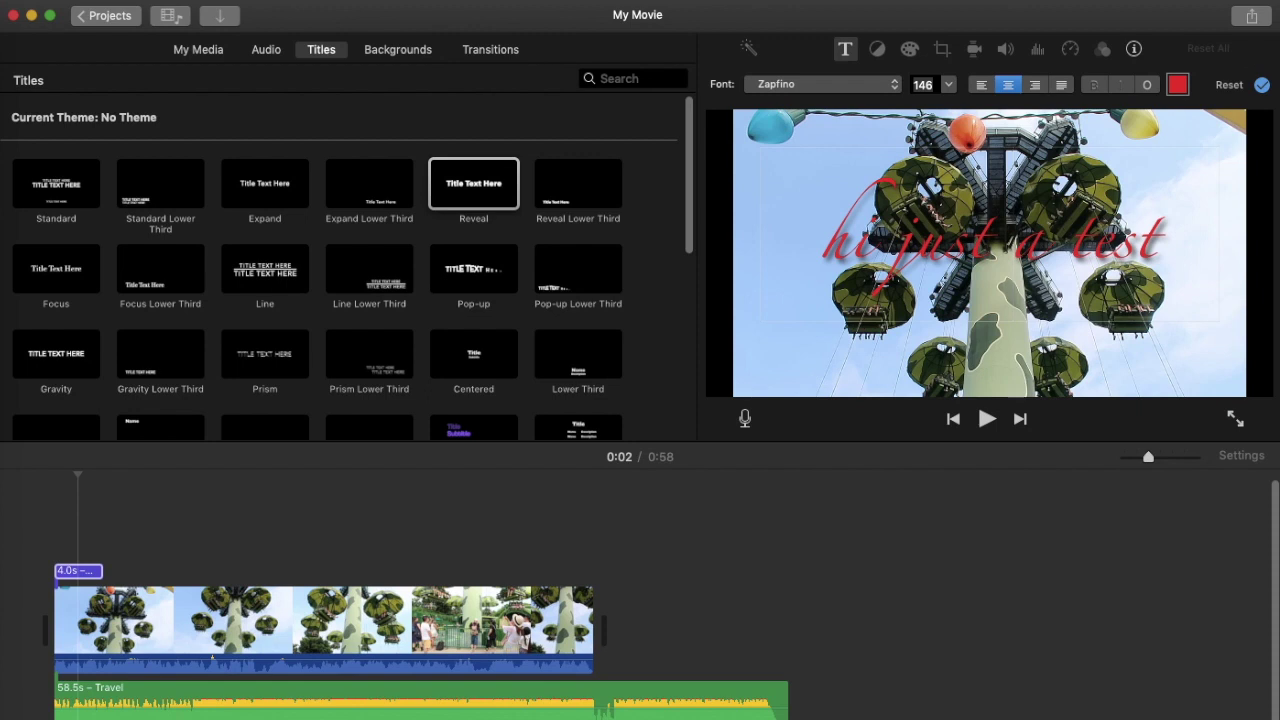
{"action": "left_click", "coordinate": [46, 516]}
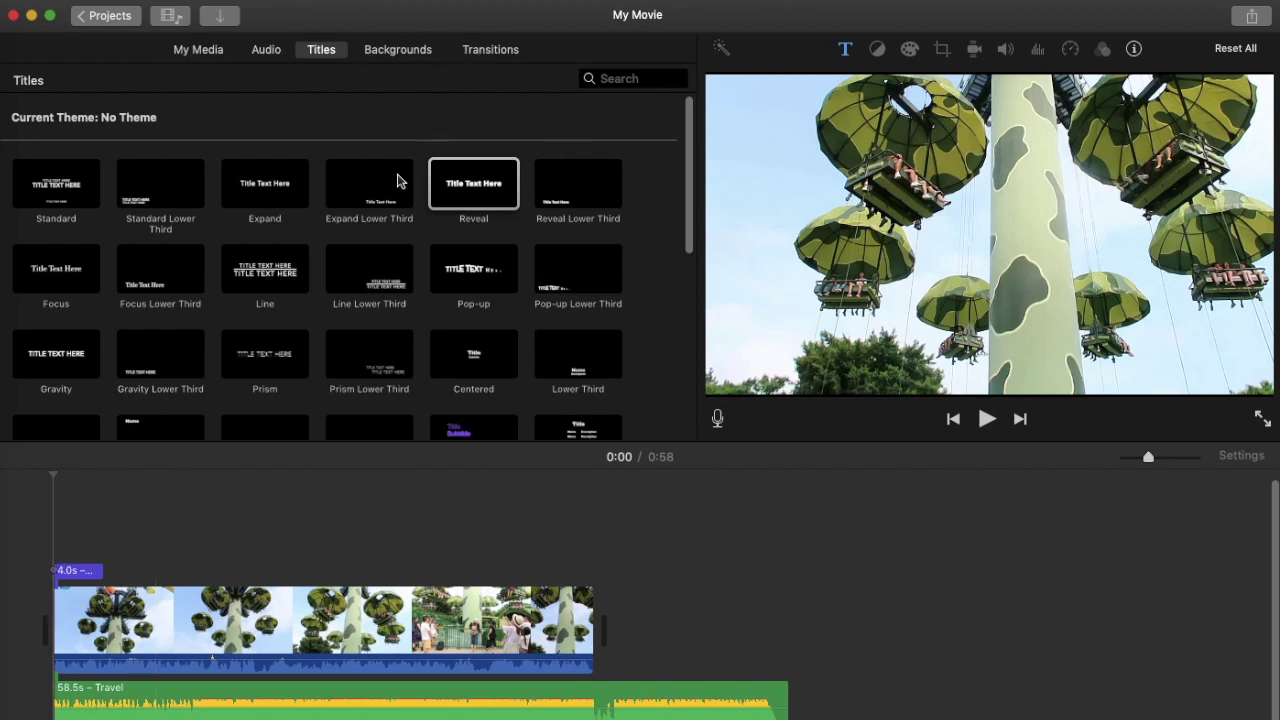
Split the ride clip at 0:17
{"action": "left_click", "coordinate": [270, 602]}
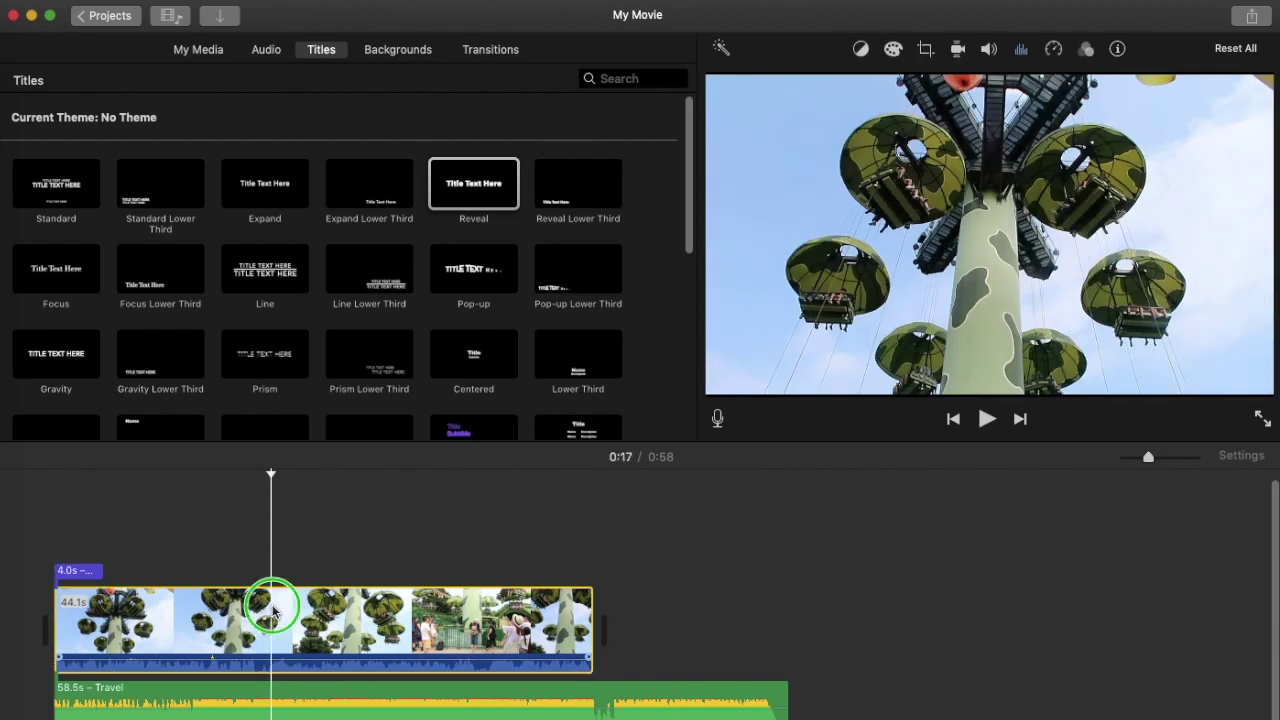
{"action": "right_click", "coordinate": [272, 604]}
{"action": "left_click", "coordinate": [305, 622]}
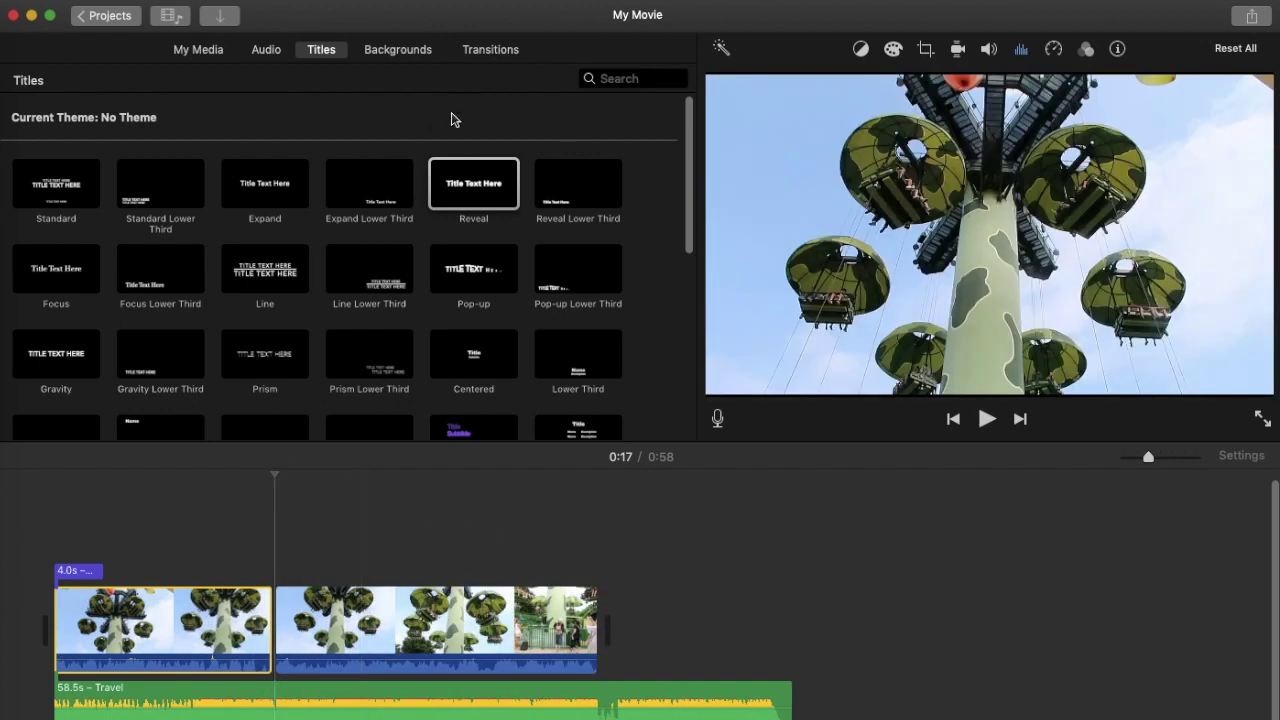
Place a Spin In transition between the two clip parts and preview it
{"action": "left_click", "coordinate": [486, 54]}
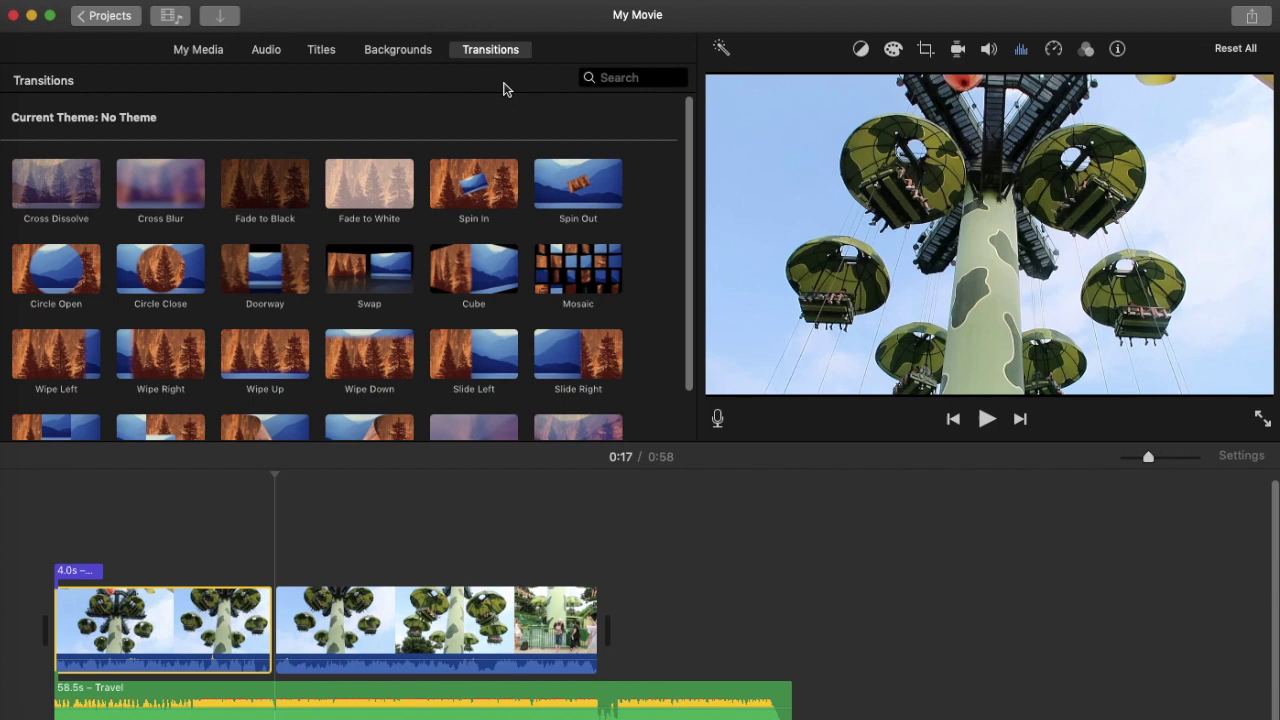
{"action": "left_click_drag", "start_coordinate": [470, 192], "coordinate": [276, 632]}
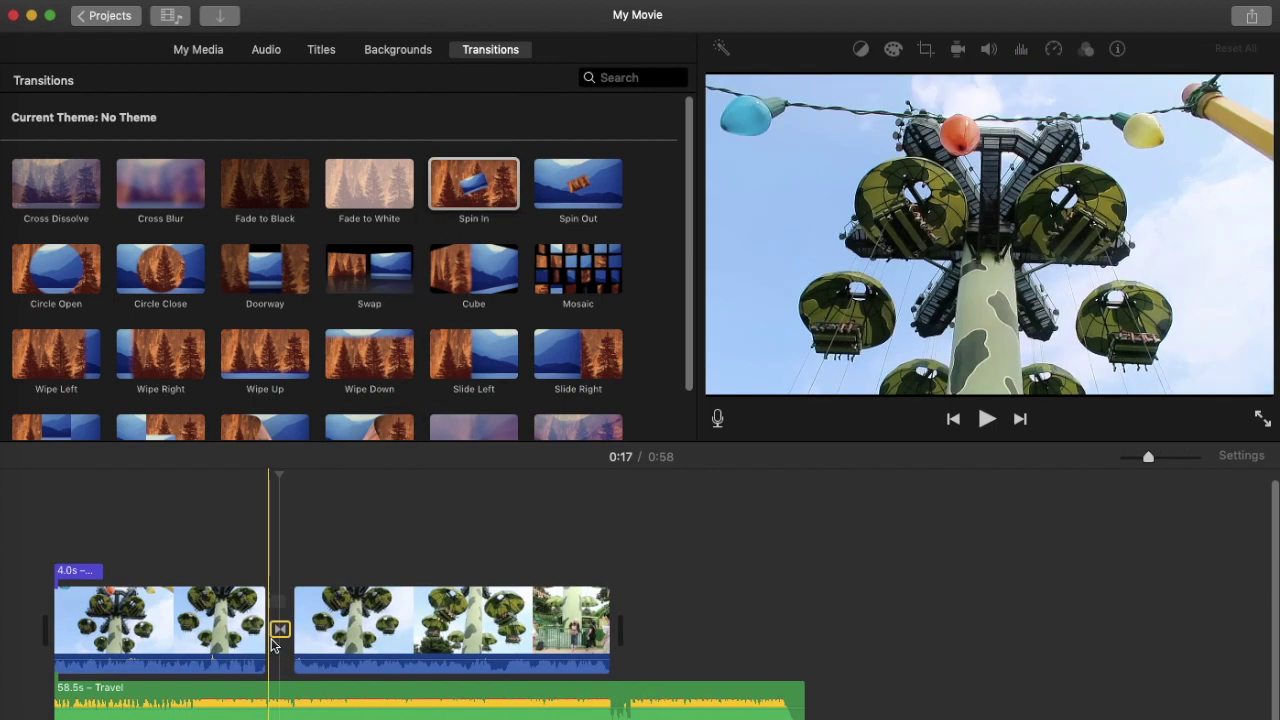
{"action": "left_click", "coordinate": [228, 560]}
{"action": "left_click", "coordinate": [987, 420]}
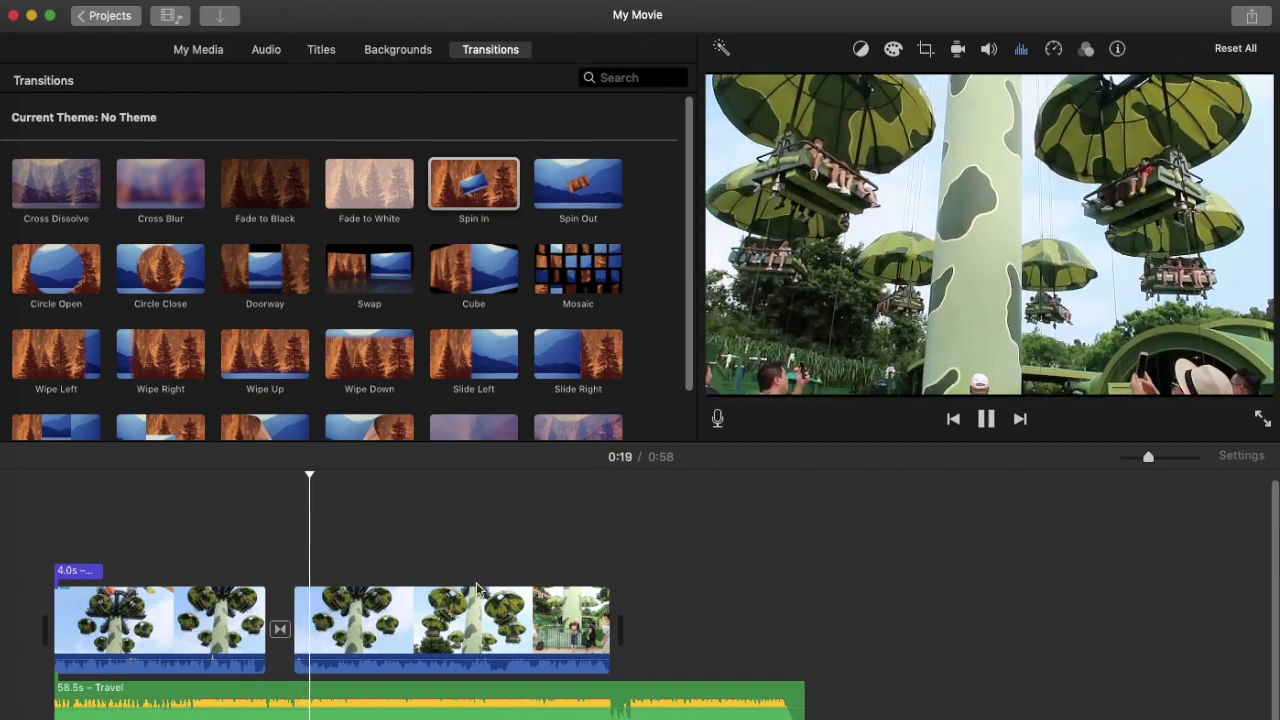
{"action": "left_click", "coordinate": [986, 419]}
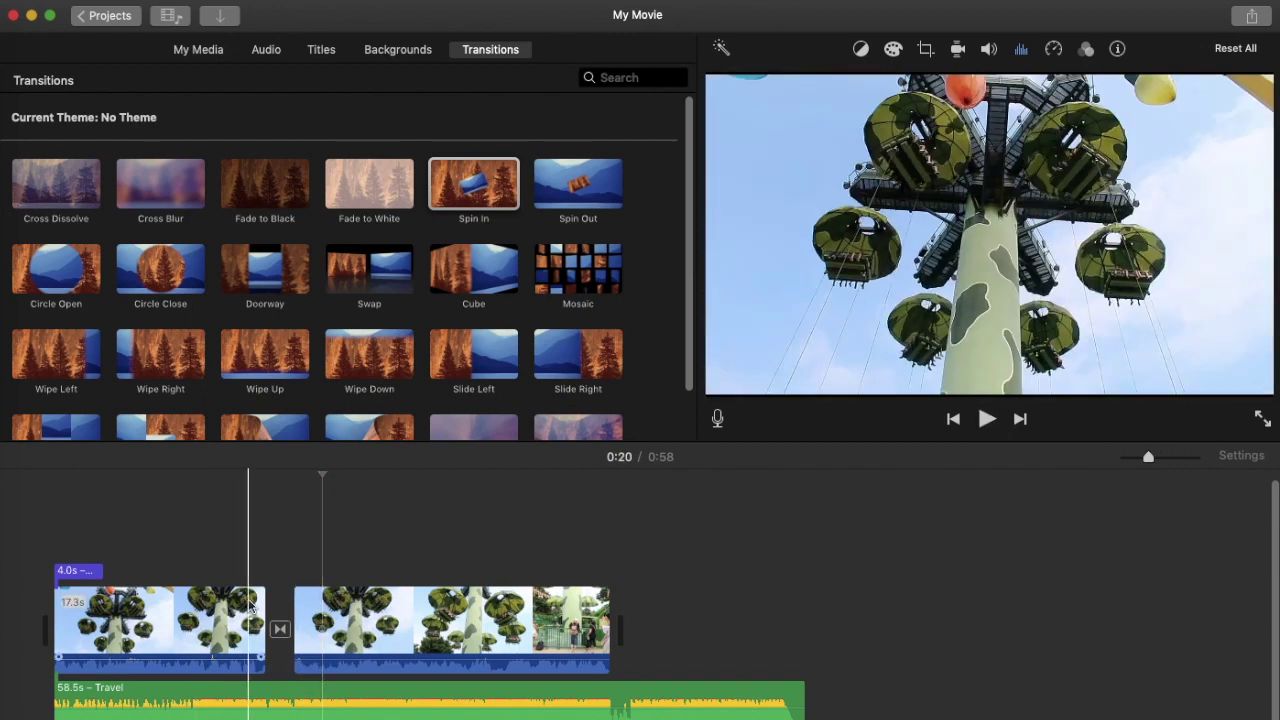
Detach the first clip's audio and delete the MVI_3026 audio clip
{"action": "right_click", "coordinate": [204, 614]}
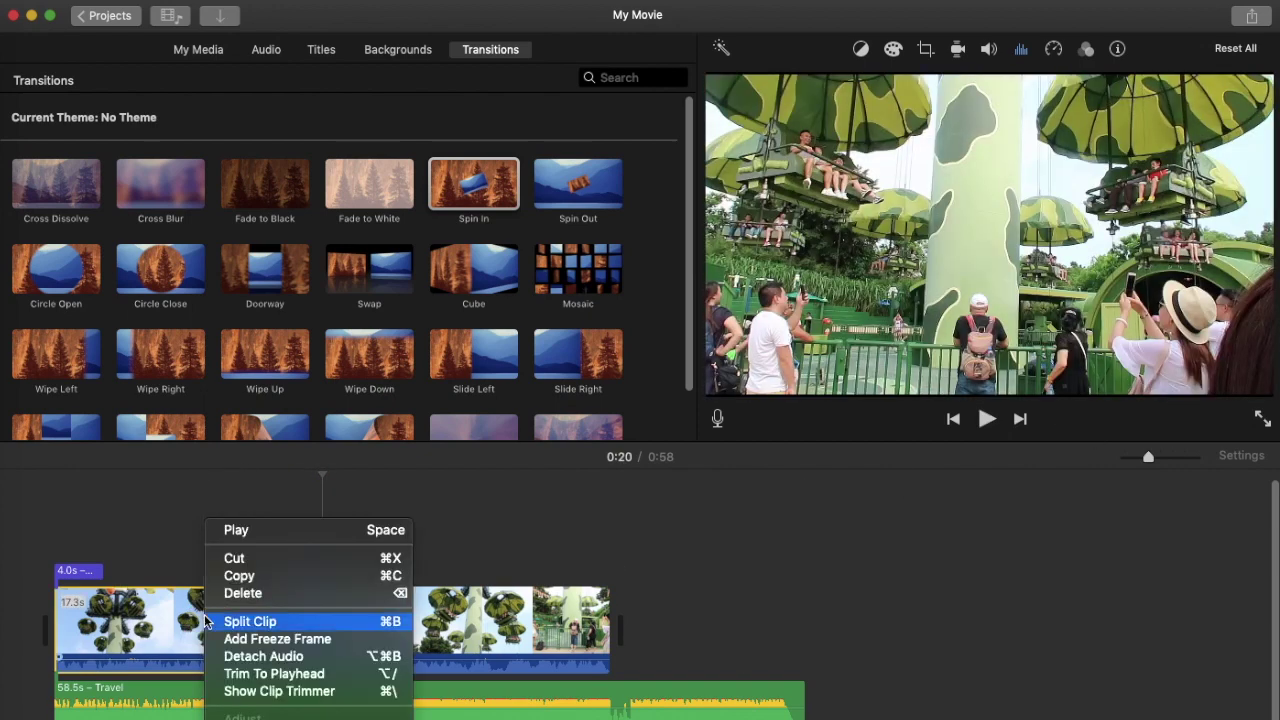
{"action": "left_click", "coordinate": [257, 657]}
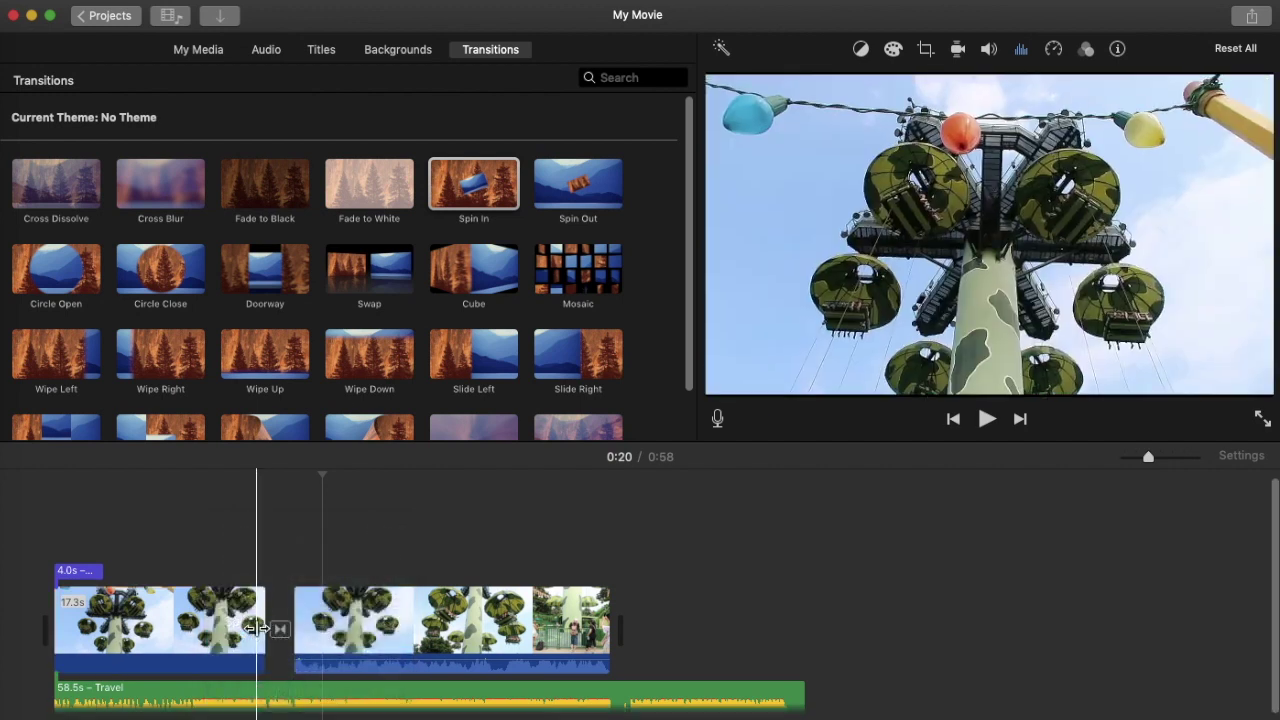
{"action": "left_click", "coordinate": [206, 694]}
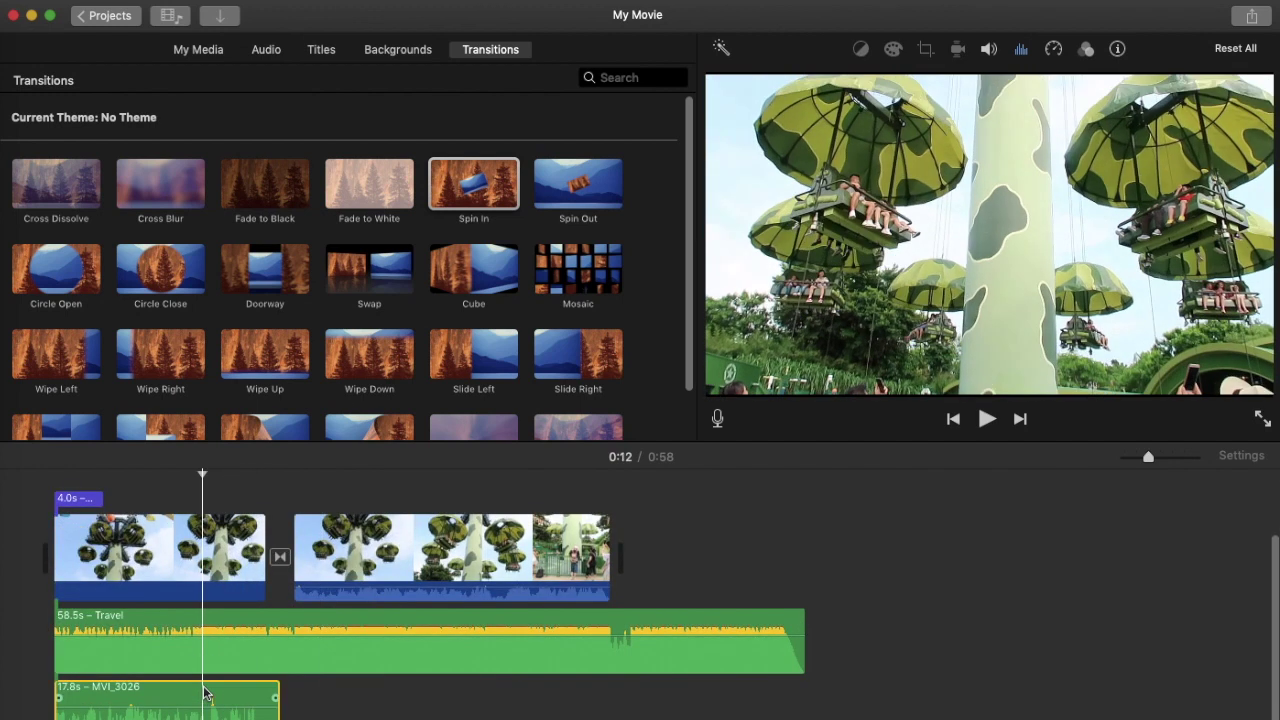
{"action": "key", "text": "Delete"}
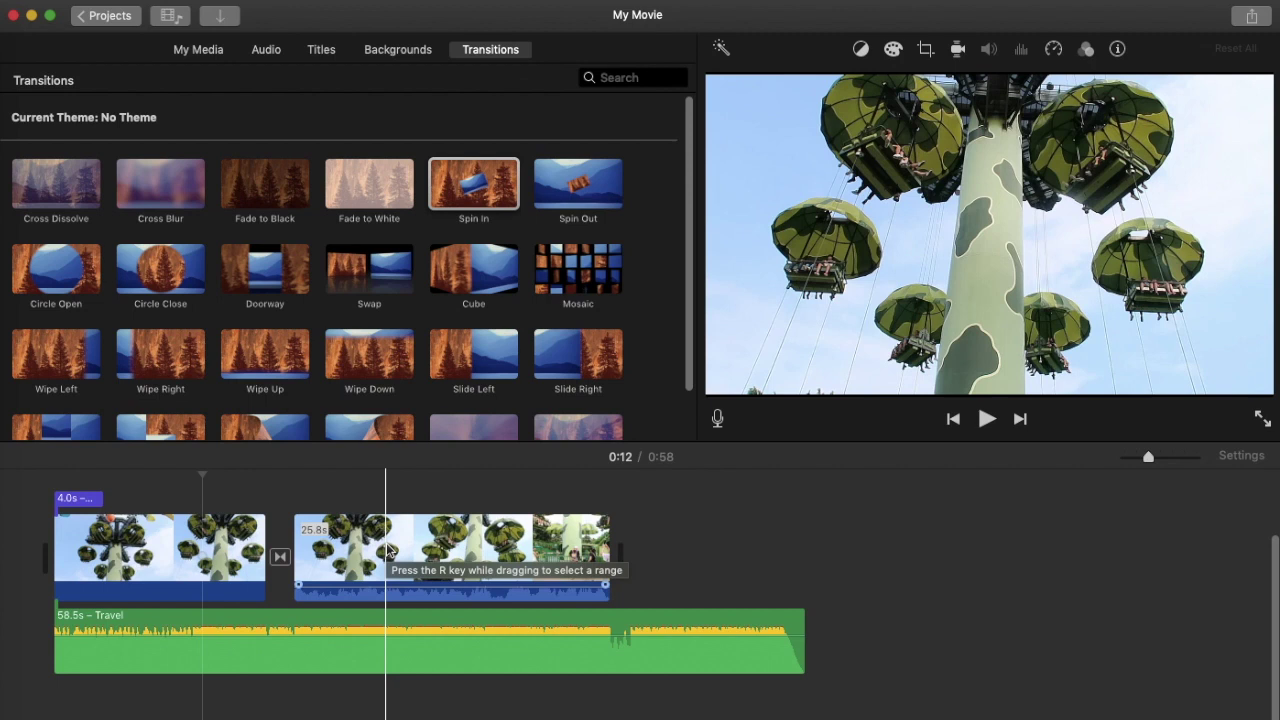
{"action": "scroll", "coordinate": [390, 540], "scroll_direction": "up", "scroll_amount": 3}
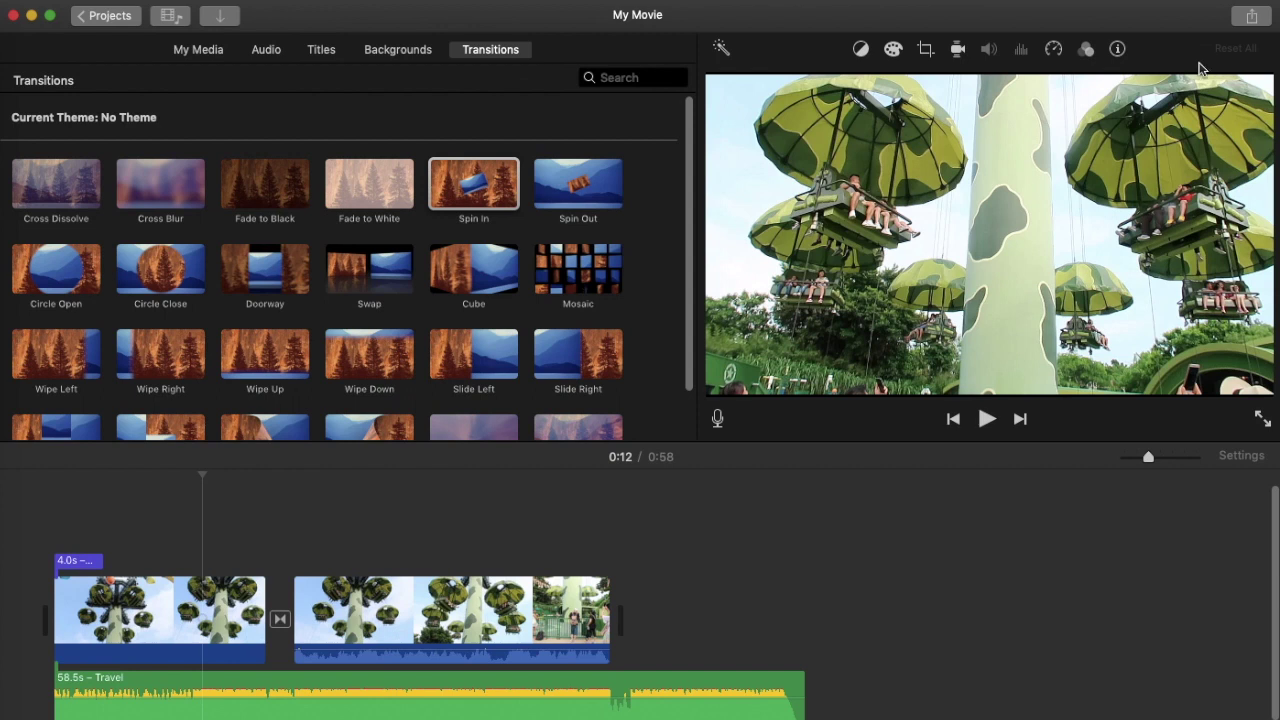
Start a File export from the Share menu, then cancel it
{"action": "left_click", "coordinate": [1250, 18]}
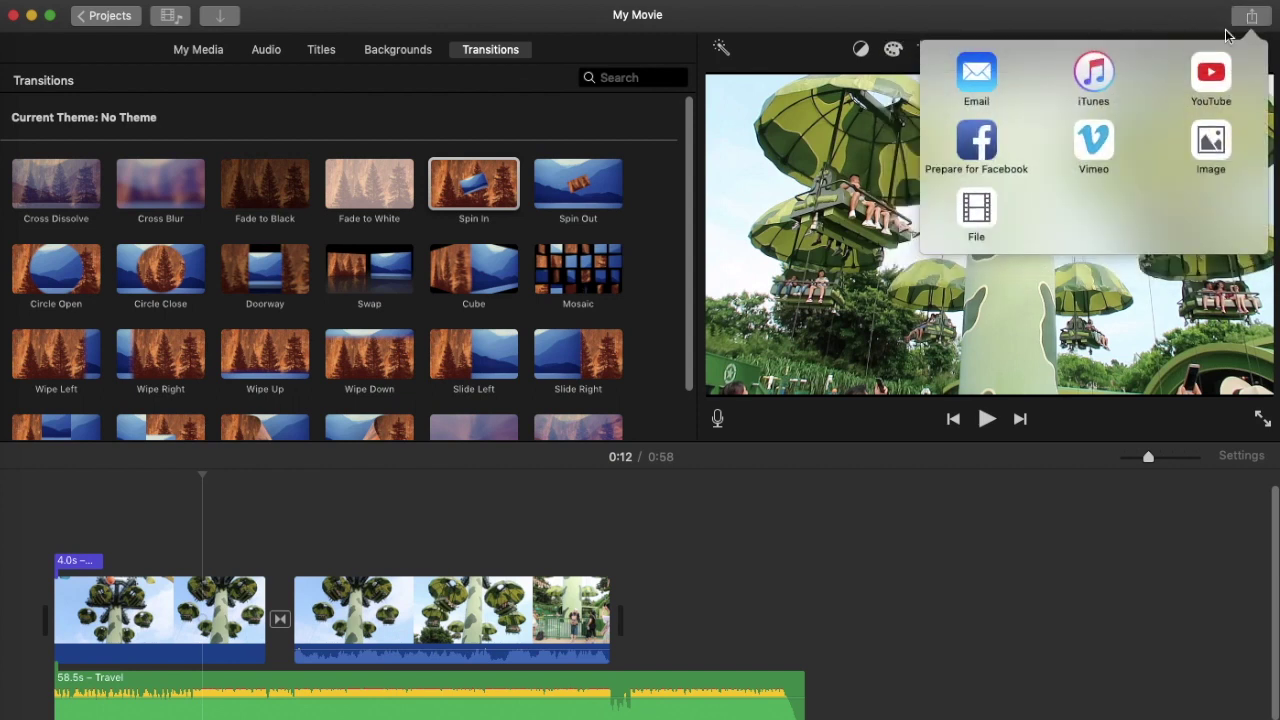
{"action": "left_click", "coordinate": [980, 208]}
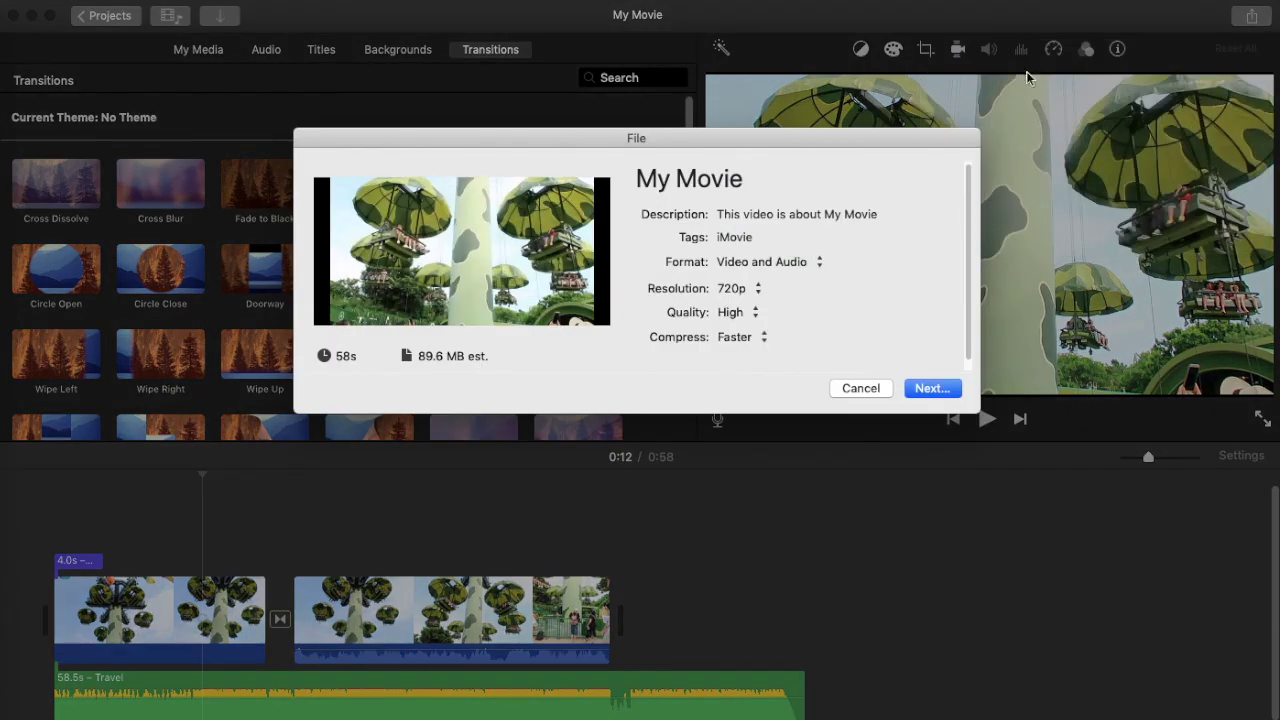
{"action": "left_click", "coordinate": [858, 388]}
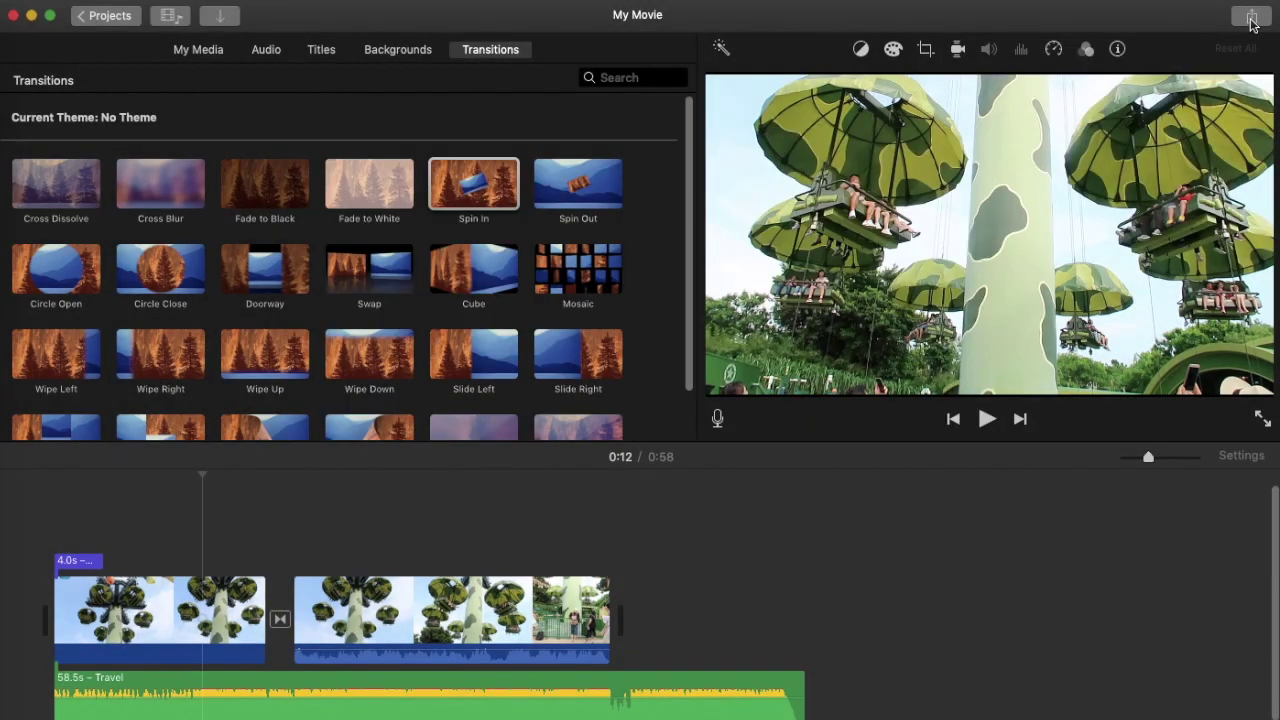
Export the movie as a file named "samplemovie" saved to the Desktop
{"action": "left_click", "coordinate": [1251, 20]}
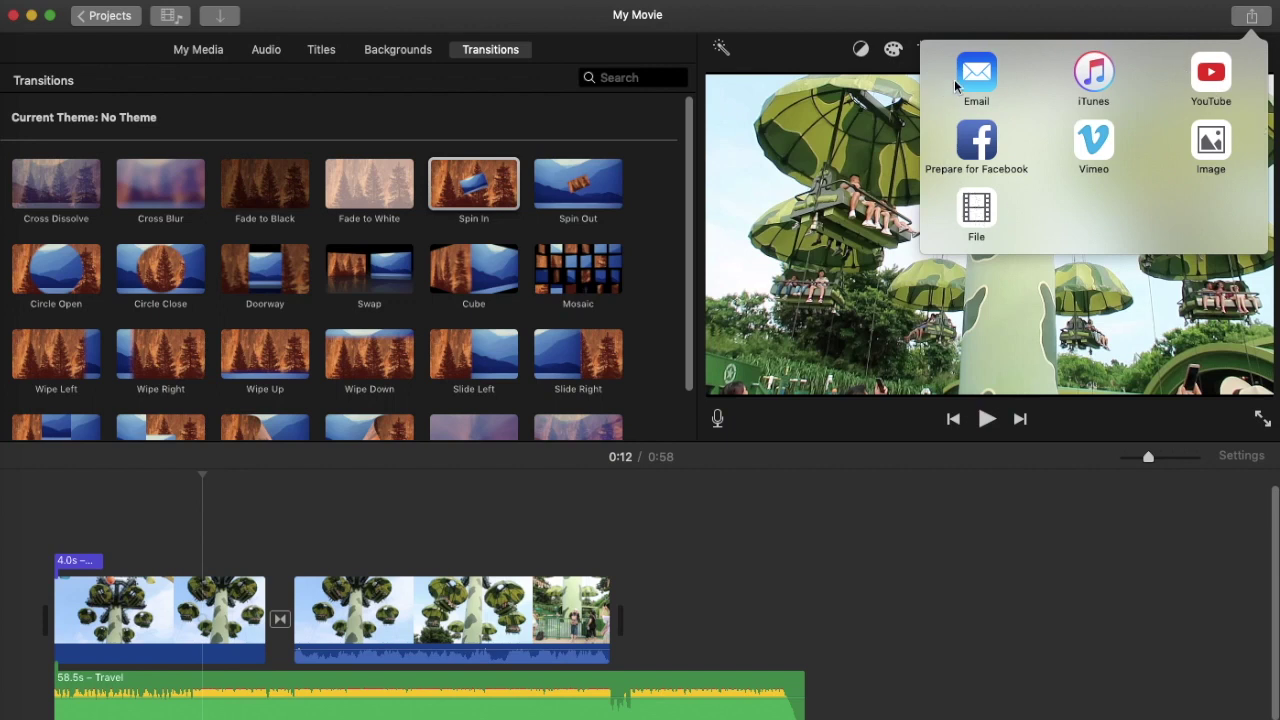
{"action": "left_click", "coordinate": [977, 210]}
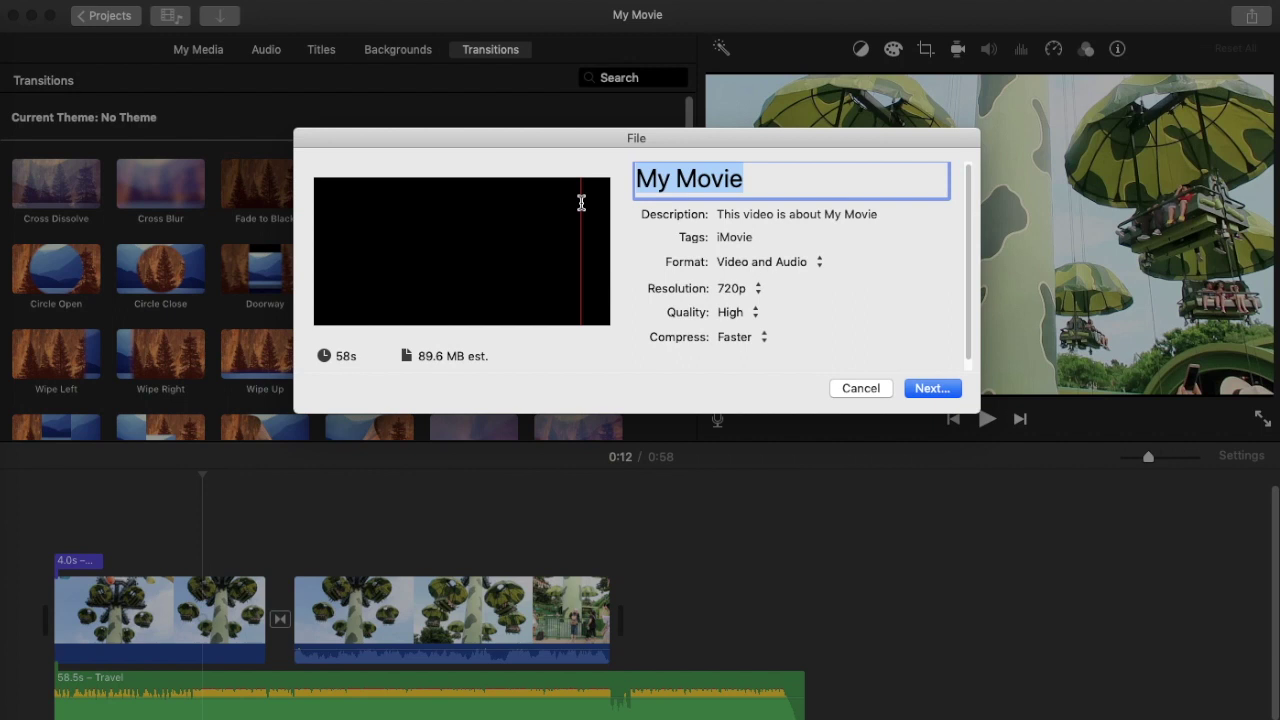
{"action": "type", "text": "samplemovie"}
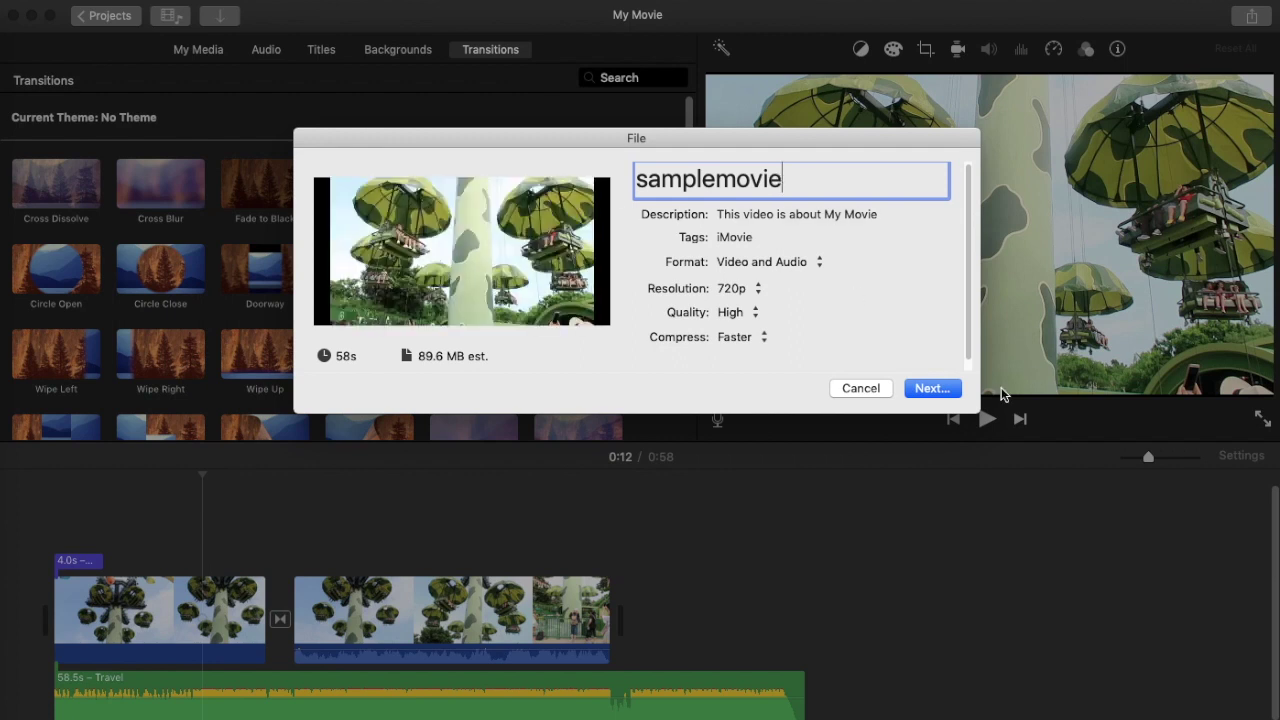
{"action": "left_click", "coordinate": [932, 389]}
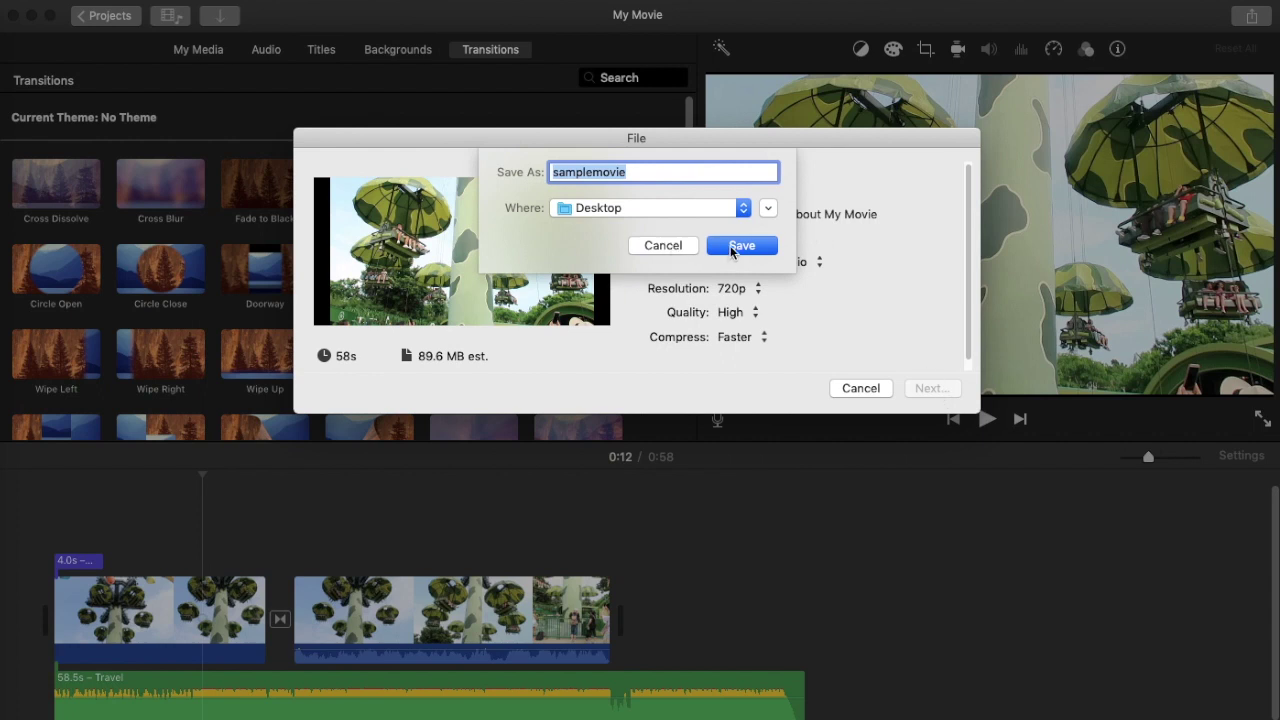
{"action": "left_click", "coordinate": [740, 246]}
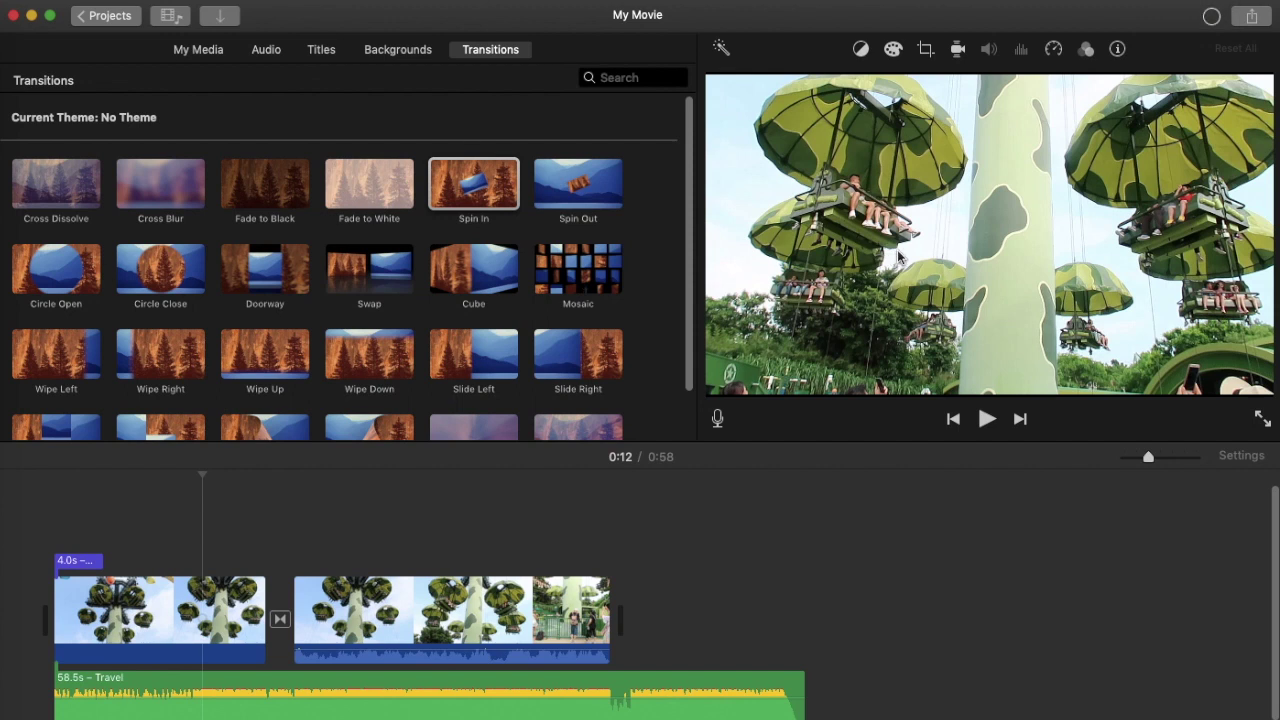
Check the export progress and reveal samplemovie.mp4 in its Desktop folder
{"action": "left_click", "coordinate": [1212, 17]}
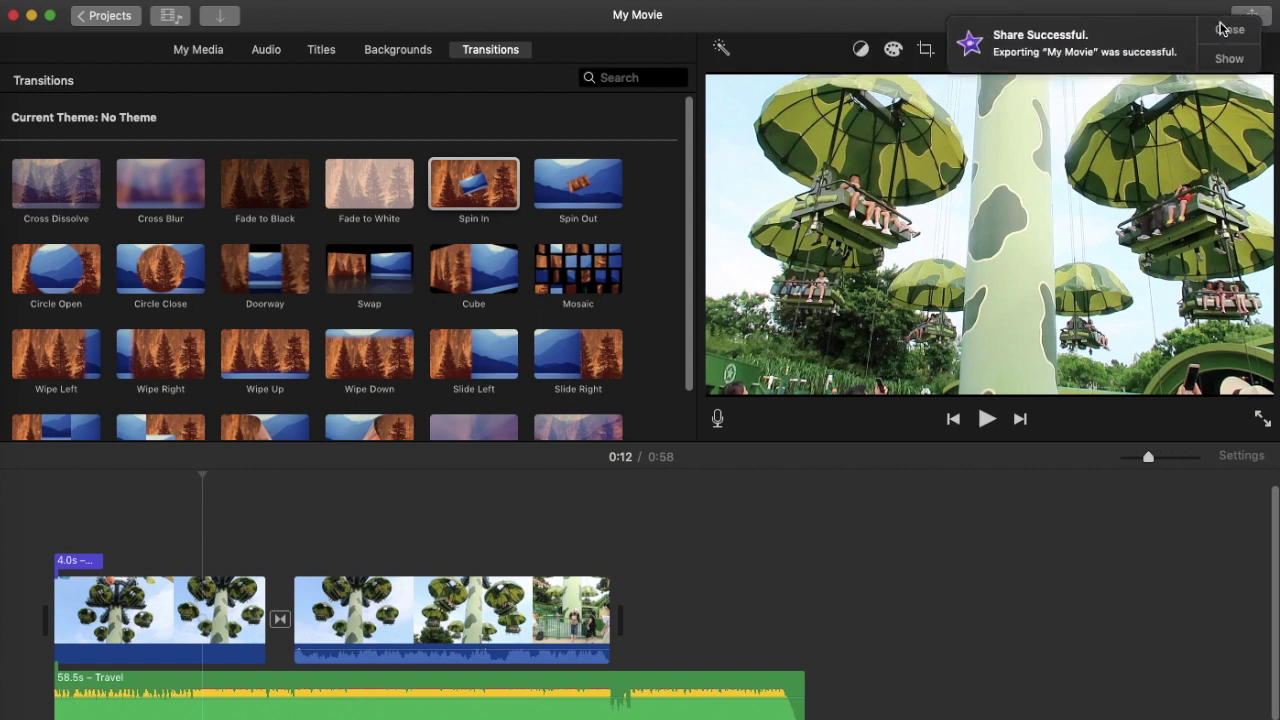
{"action": "left_click", "coordinate": [1229, 59]}
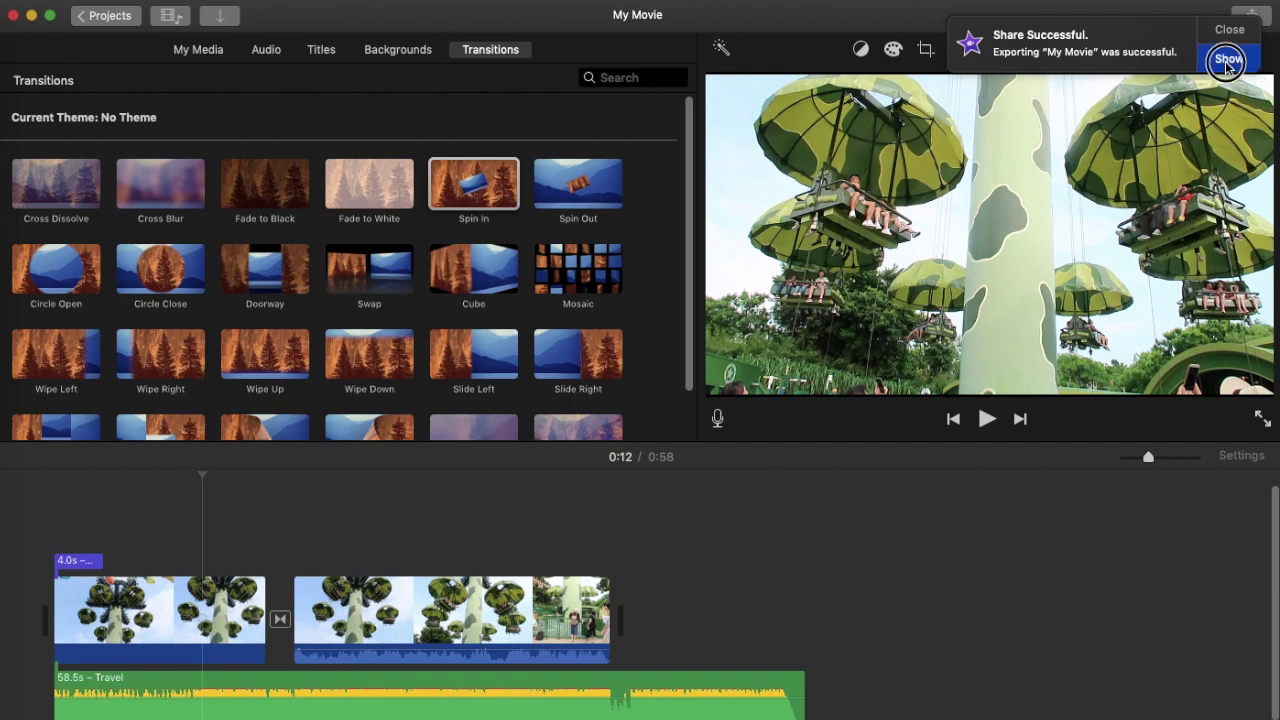